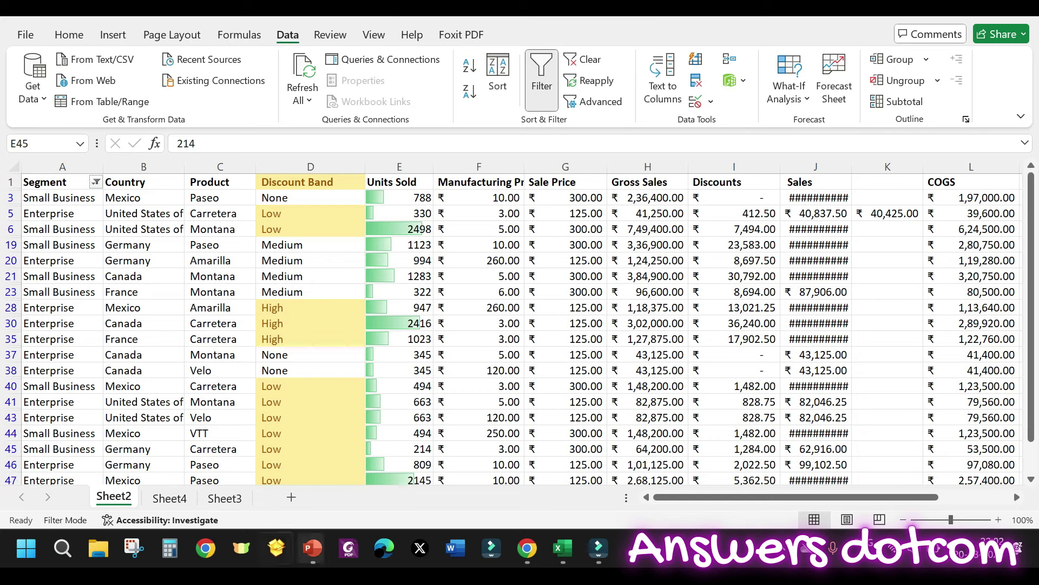
- Launch Excel by searching 'excel' from the Windows taskbar search
{"action": "left_click", "coordinate": [62, 548]}
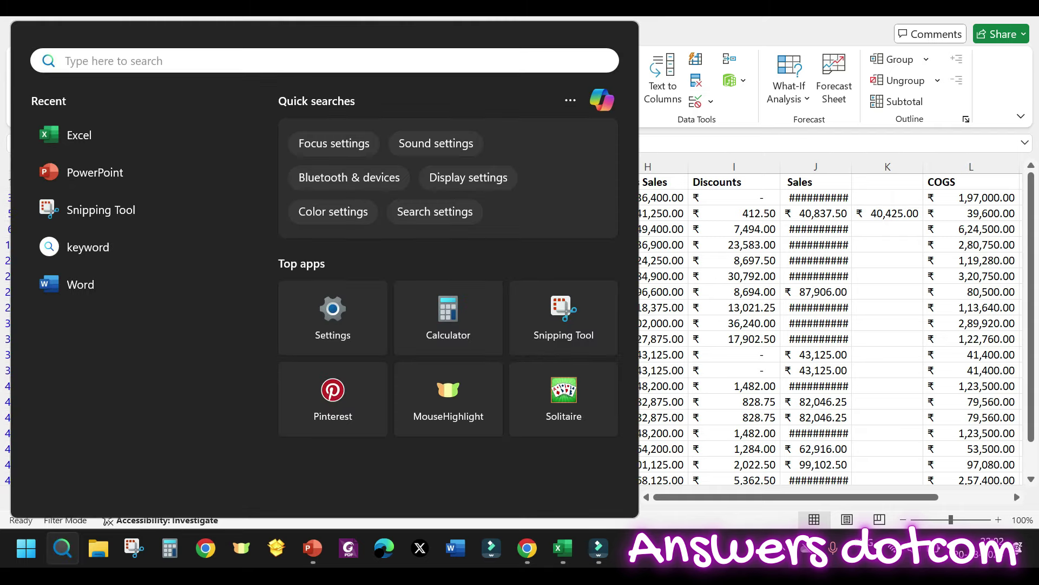
{"action": "type", "text": "excel"}
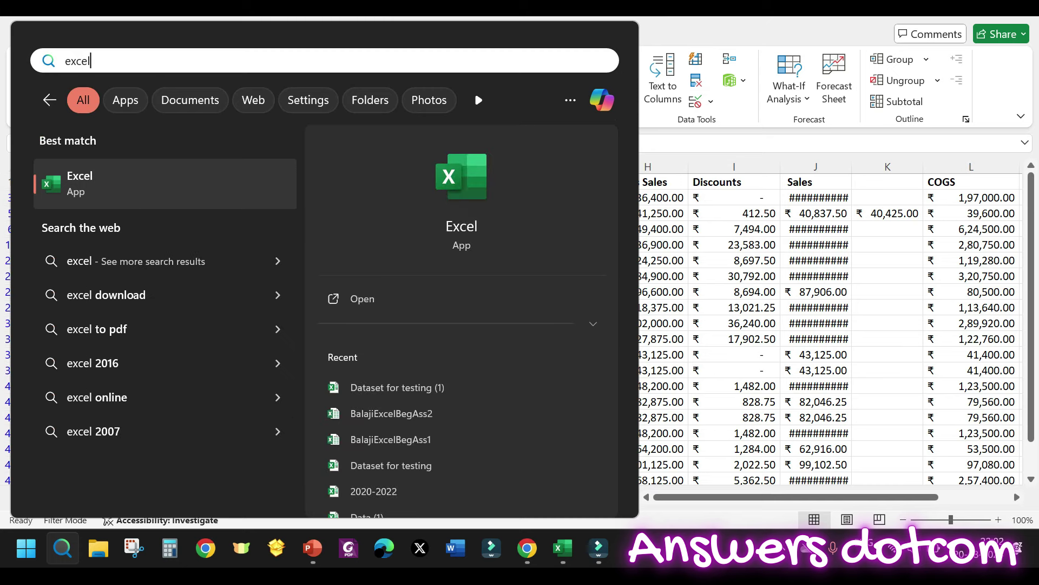
{"action": "key", "text": "Escape"}
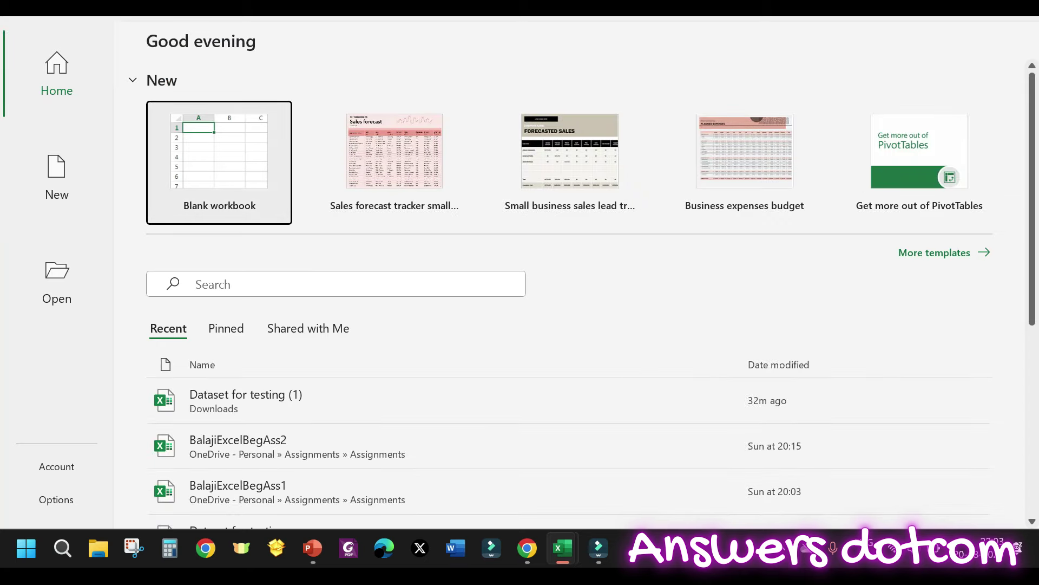
- Create a blank workbook, then switch to the Dataset for testing workbook
{"action": "key", "text": "Return"}
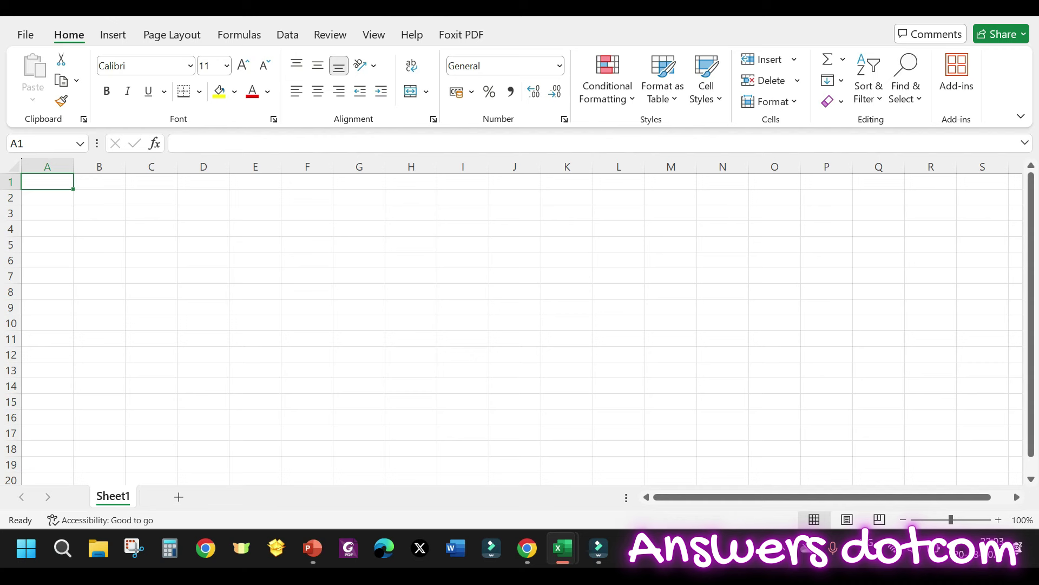
{"action": "mouse_move", "coordinate": [563, 548]}
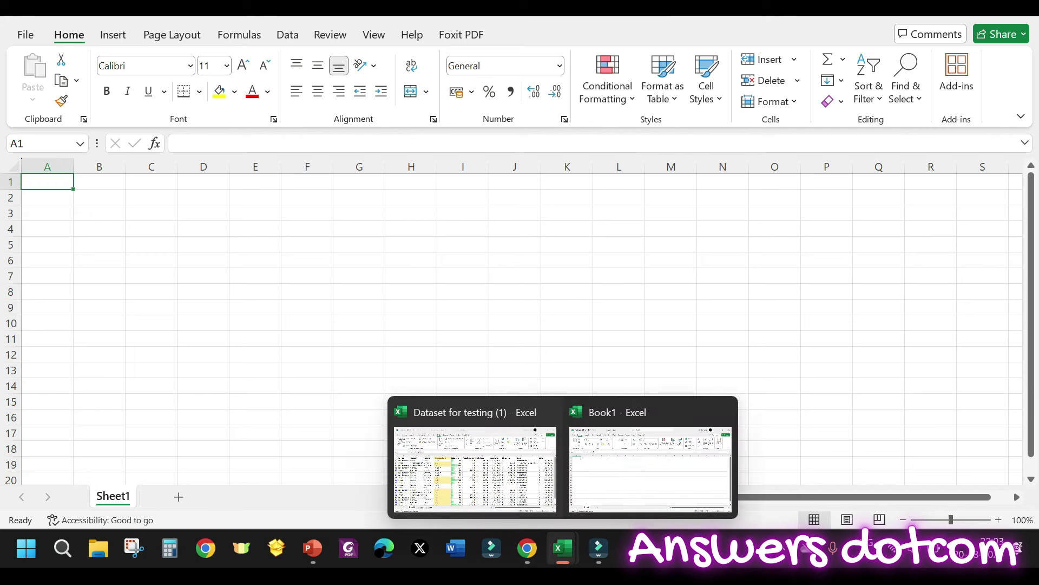
{"action": "left_click", "coordinate": [475, 466]}
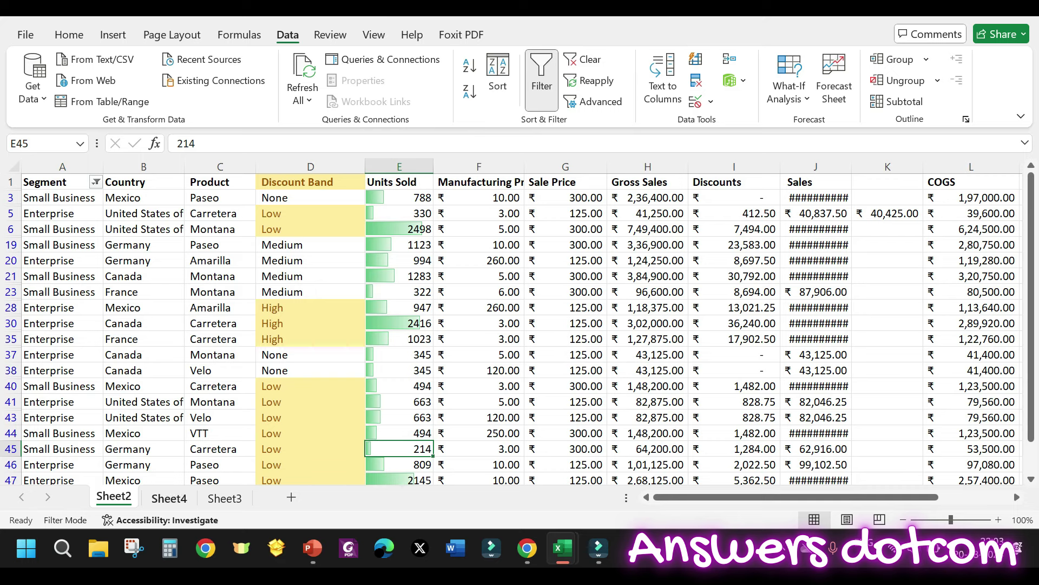
- Look through Sheet4 and Sheet3, then return to the filtered data on Sheet2
{"action": "left_click", "coordinate": [169, 498]}
{"action": "left_click", "coordinate": [224, 497]}
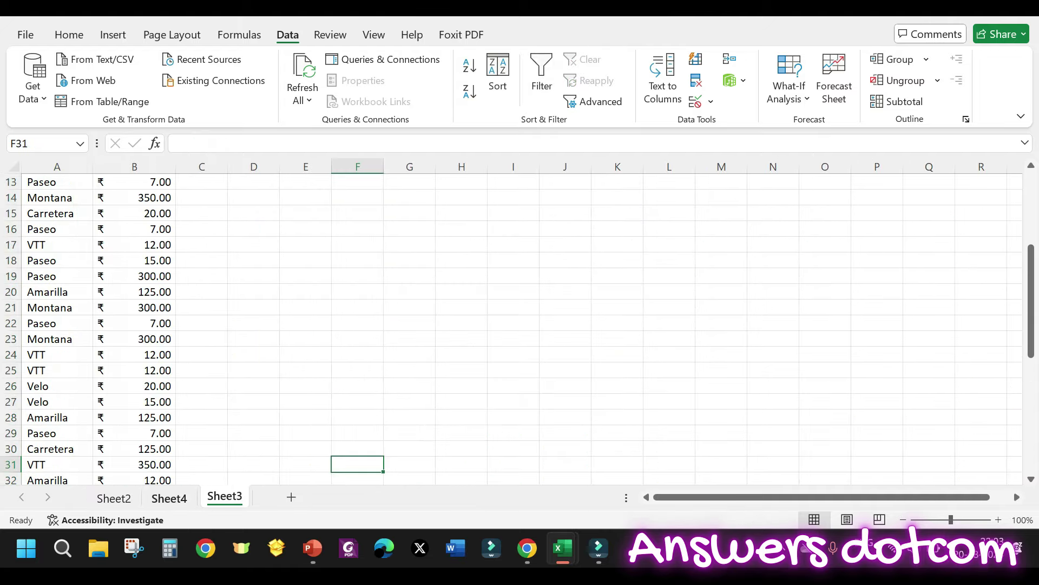
{"action": "key", "text": "ctrl+Page_Up"}
{"action": "key", "text": "ctrl+Page_Up"}
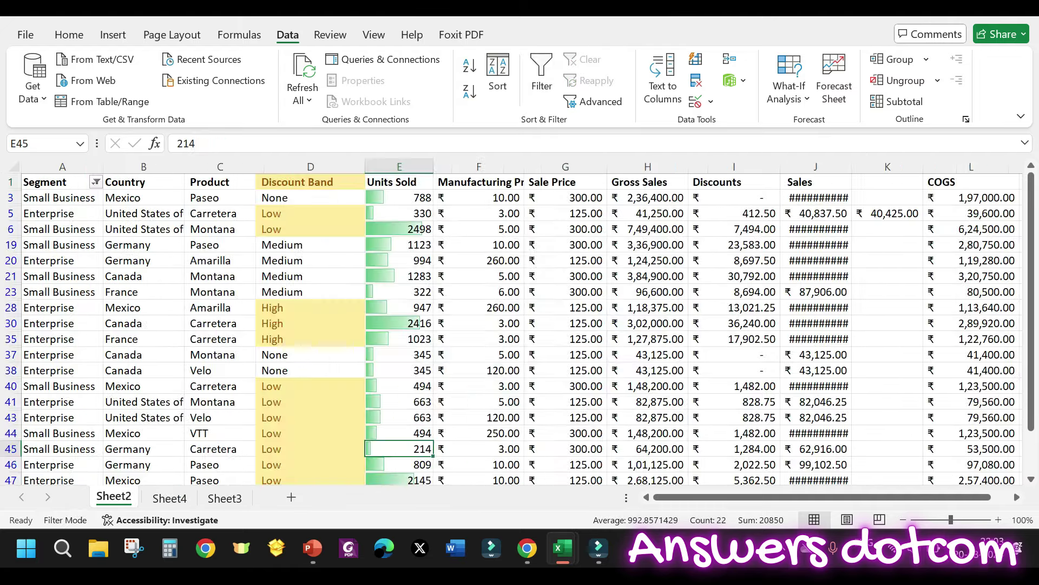
{"action": "key", "text": "ctrl+Page_Down"}
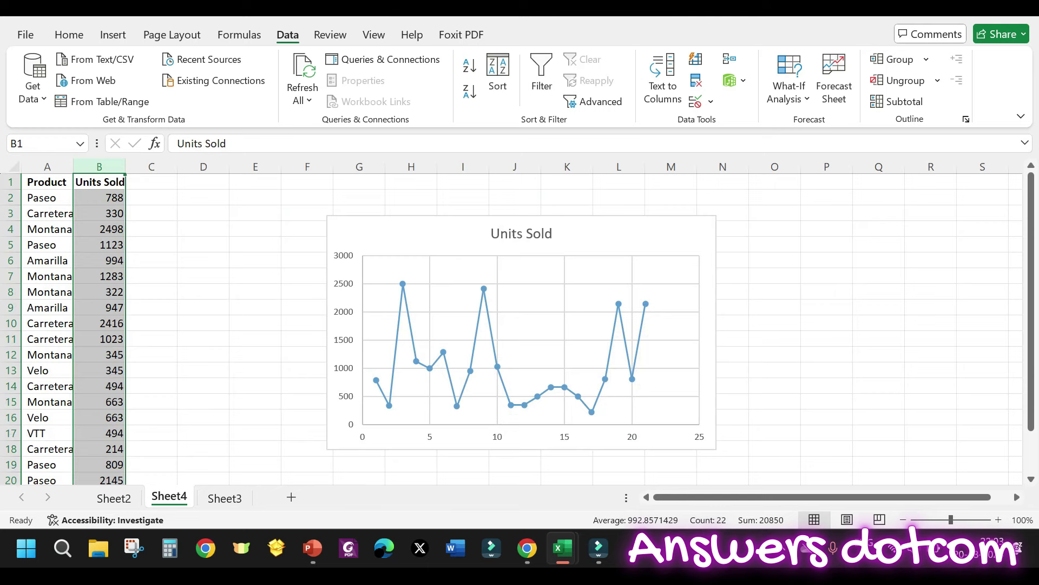
{"action": "left_click", "coordinate": [203, 417]}
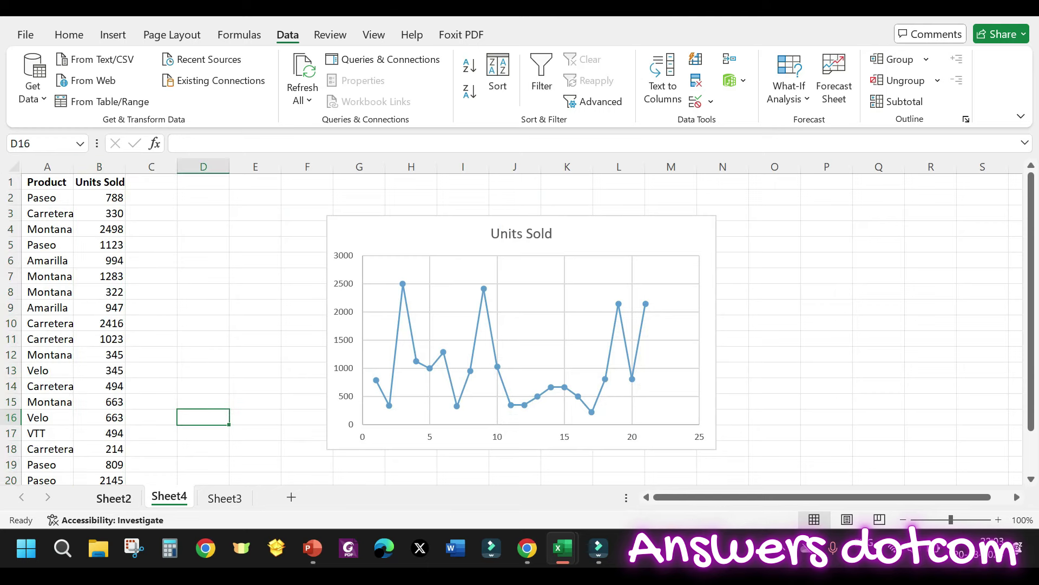
{"action": "left_click", "coordinate": [114, 498]}
- Check the blank Book1 window, then bring Dataset for testing back to the front
{"action": "mouse_move", "coordinate": [562, 547]}
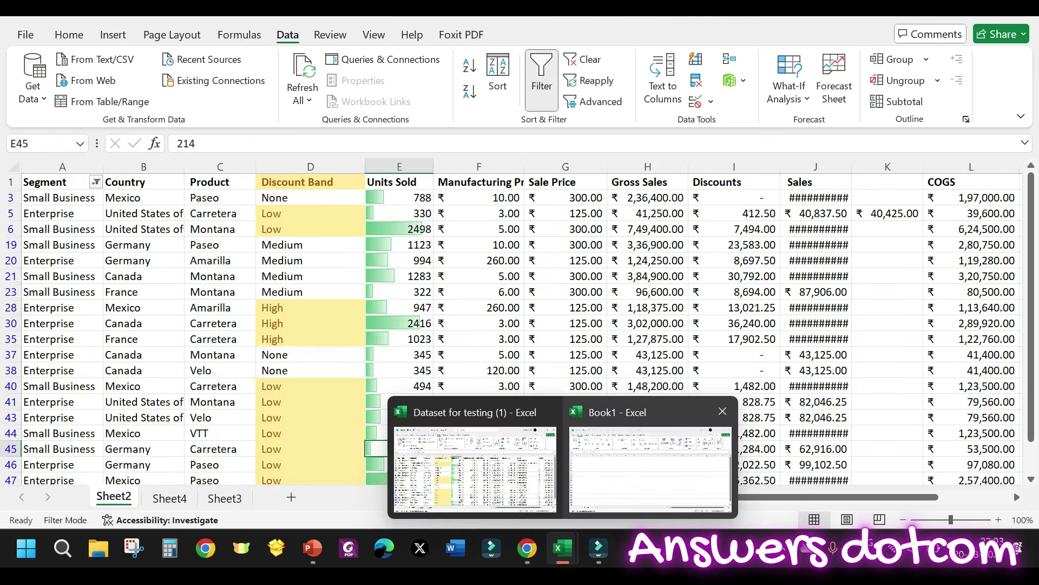
{"action": "left_click", "coordinate": [650, 468]}
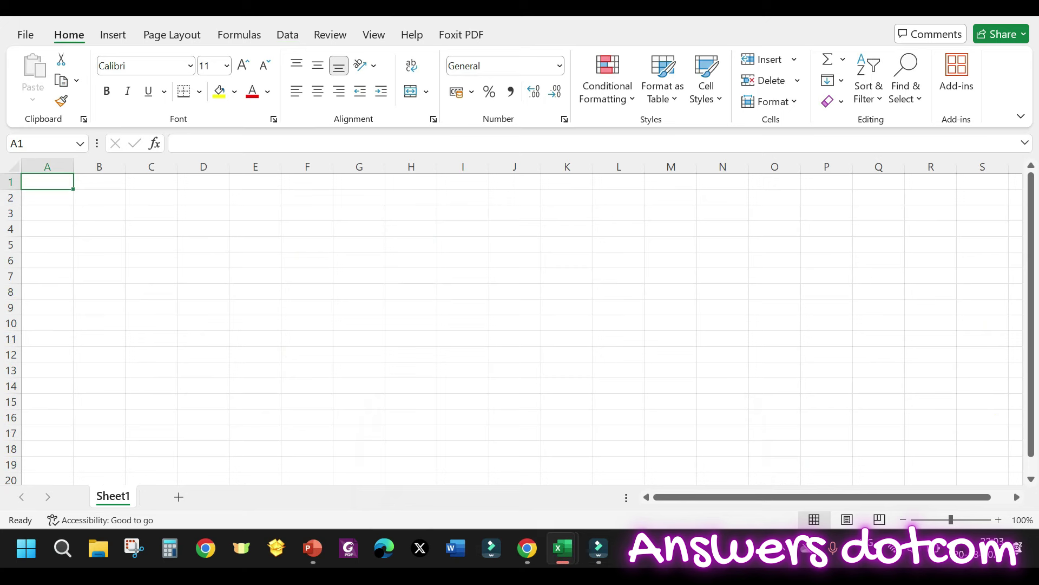
{"action": "mouse_move", "coordinate": [562, 547]}
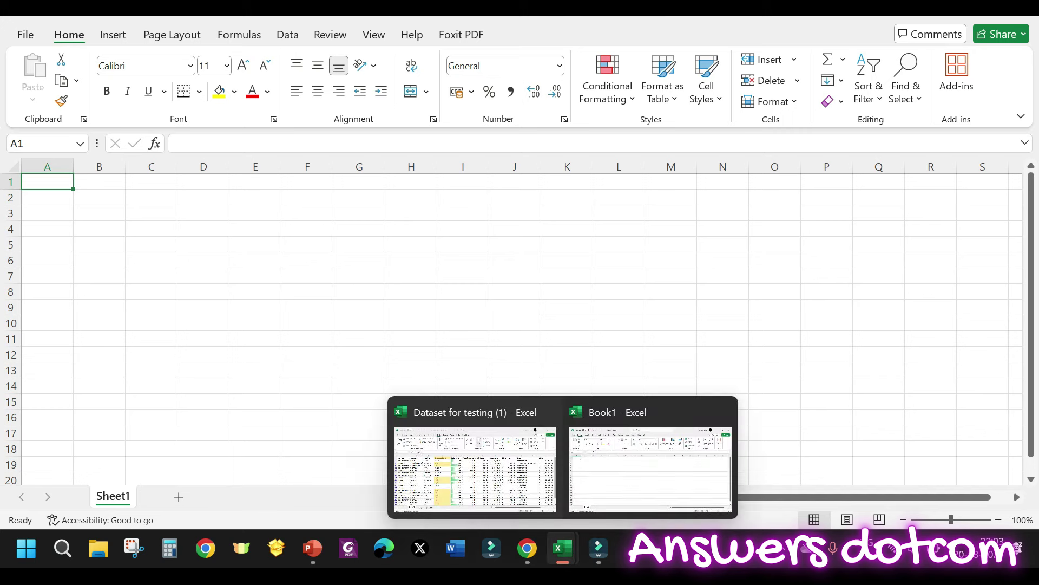
{"action": "left_click", "coordinate": [475, 469]}
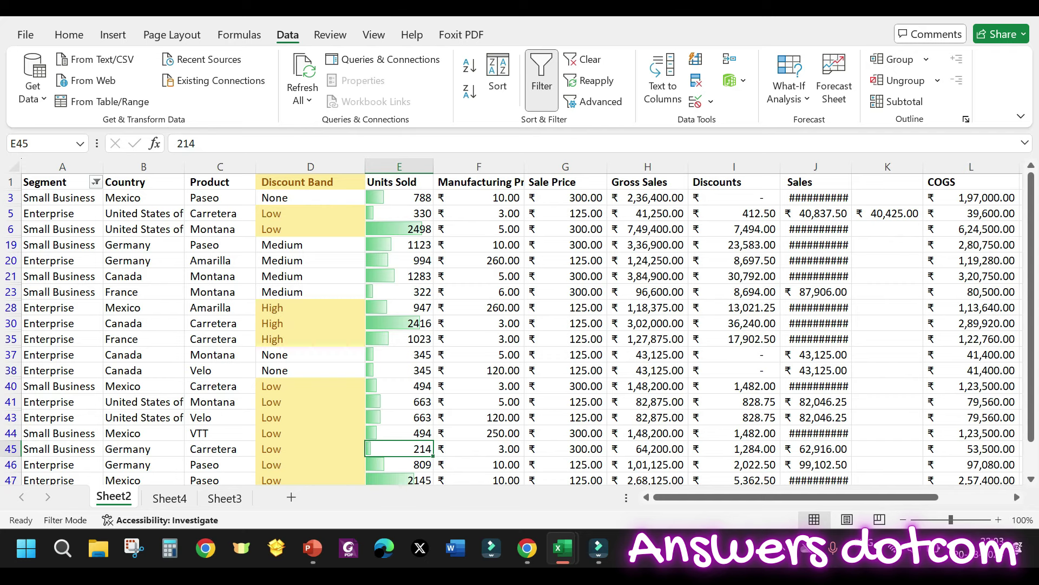
- On Sheet4, select the Product and Units Sold data from A1 through column B
{"action": "scroll", "coordinate": [512, 322], "scroll_direction": "down", "scroll_amount": 3}
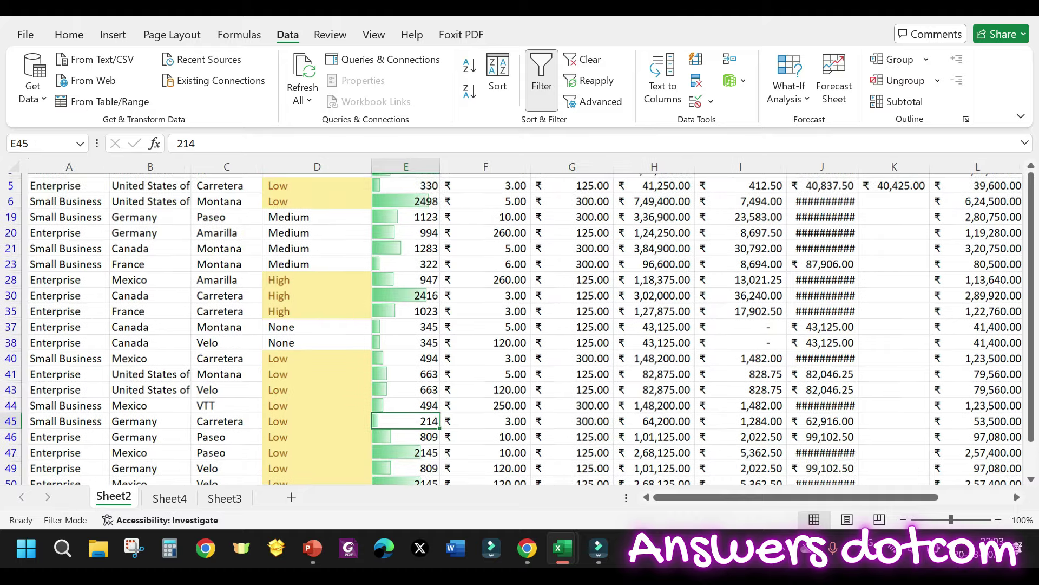
{"action": "scroll", "coordinate": [512, 322], "scroll_direction": "up", "scroll_amount": 3}
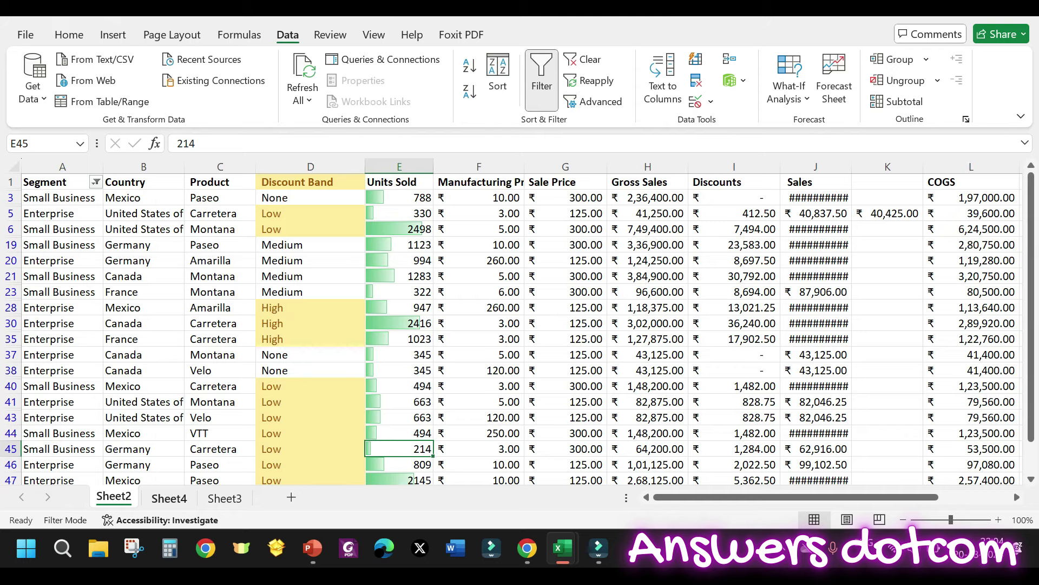
{"action": "left_click", "coordinate": [169, 498]}
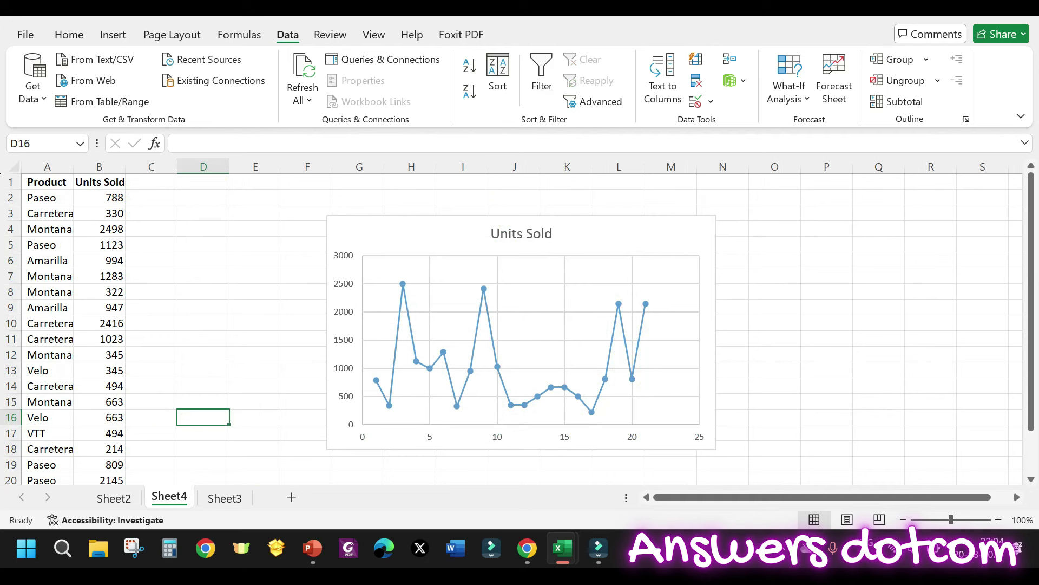
{"action": "left_click_drag", "start_coordinate": [47, 182], "coordinate": [123, 440]}
{"action": "scroll", "coordinate": [509, 329], "scroll_direction": "up", "scroll_amount": 2}
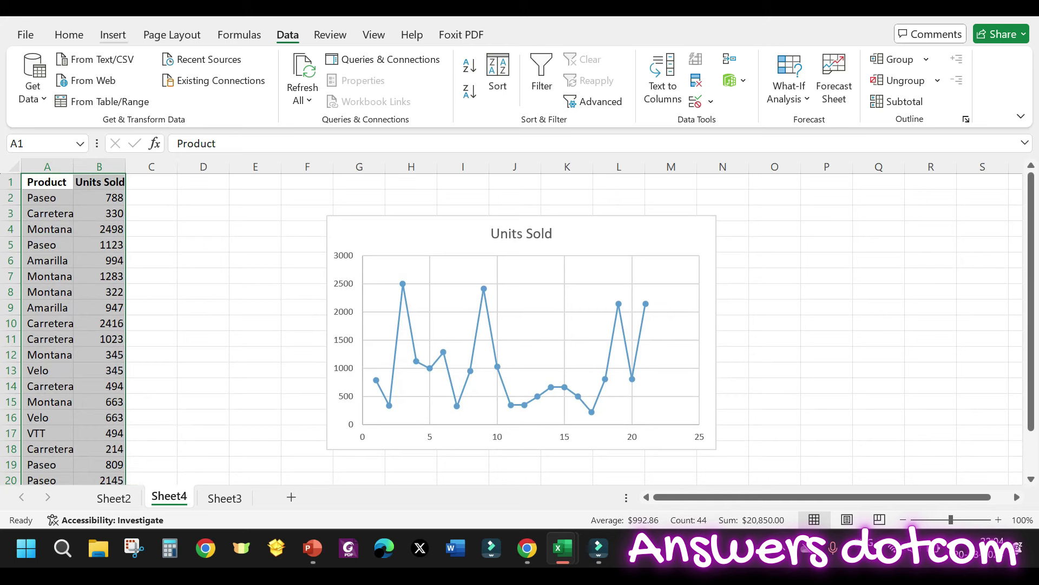
- Insert a blank PivotTable for the selected data through Recommended PivotTables
{"action": "left_click", "coordinate": [113, 34]}
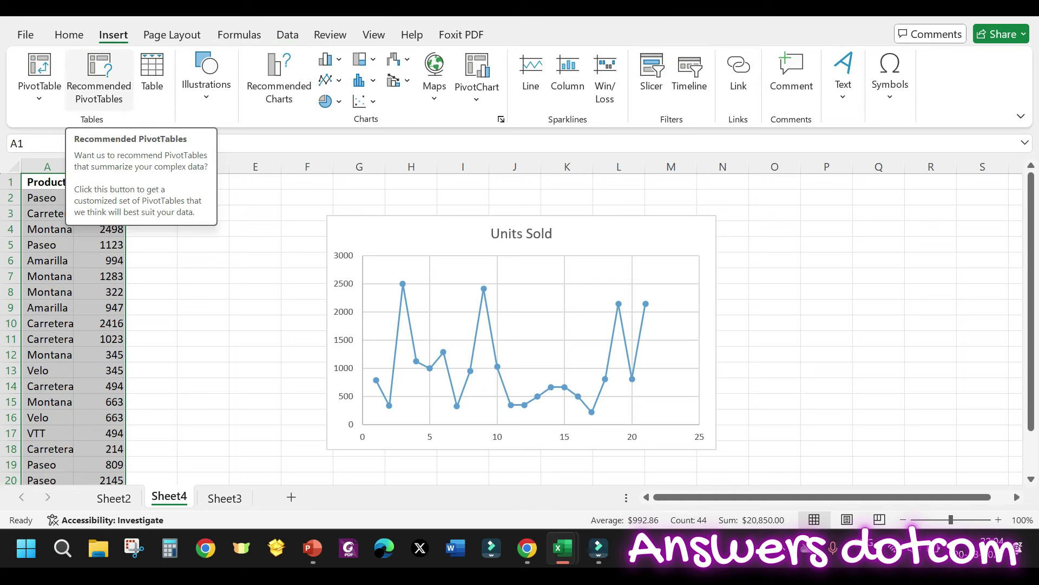
{"action": "left_click", "coordinate": [99, 76]}
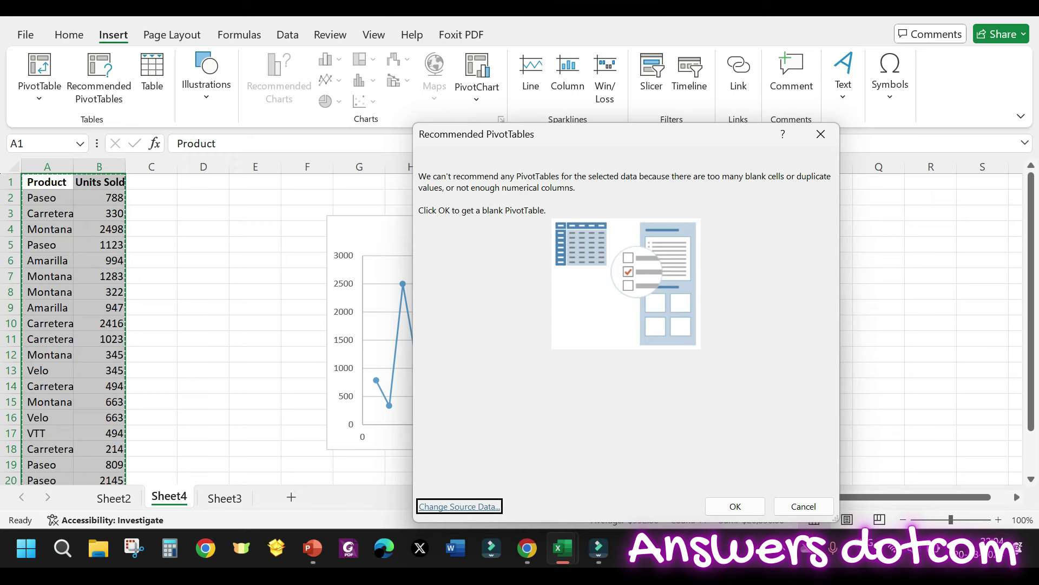
{"action": "key", "text": "Tab"}
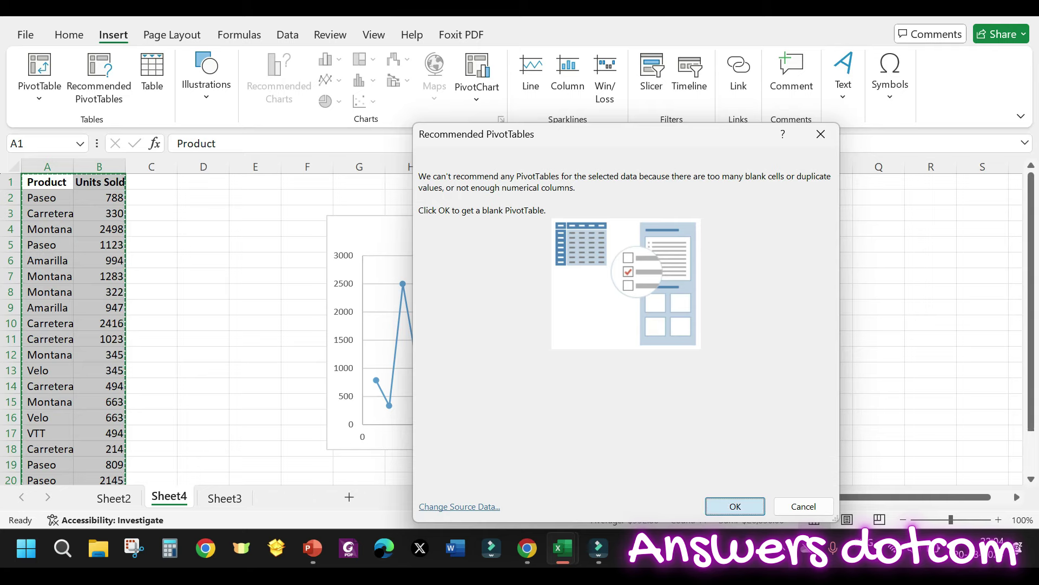
{"action": "key", "text": "Return"}
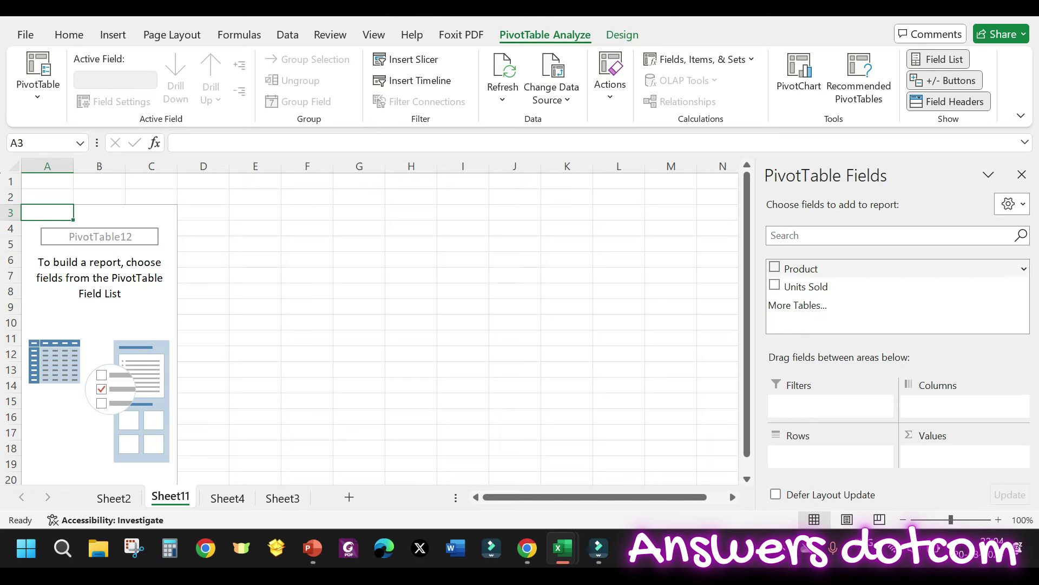
- Add Product as row labels and Sum of Units Sold as values, totalling 20850
{"action": "left_click", "coordinate": [774, 267]}
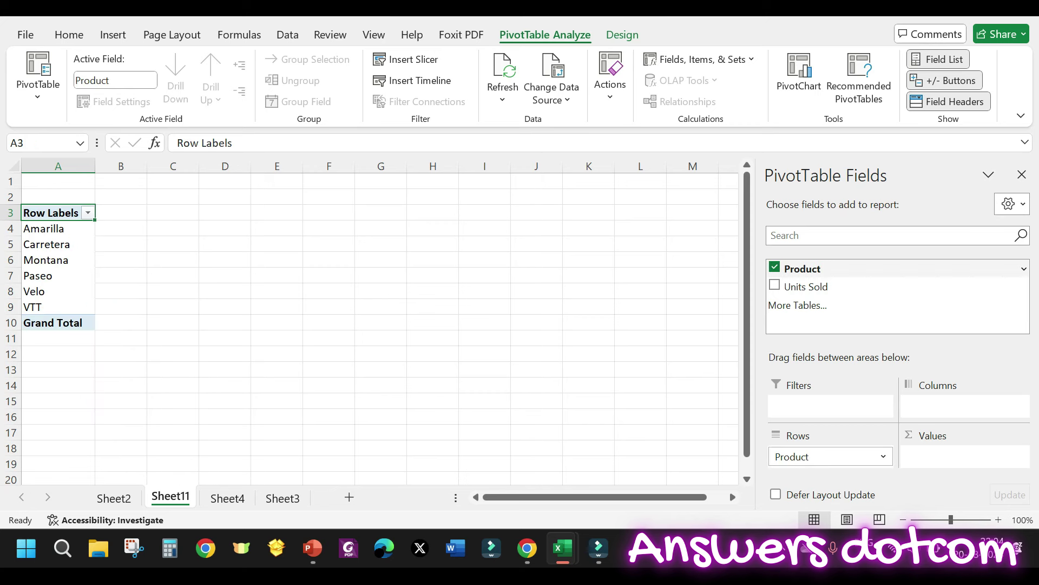
{"action": "left_click", "coordinate": [775, 285]}
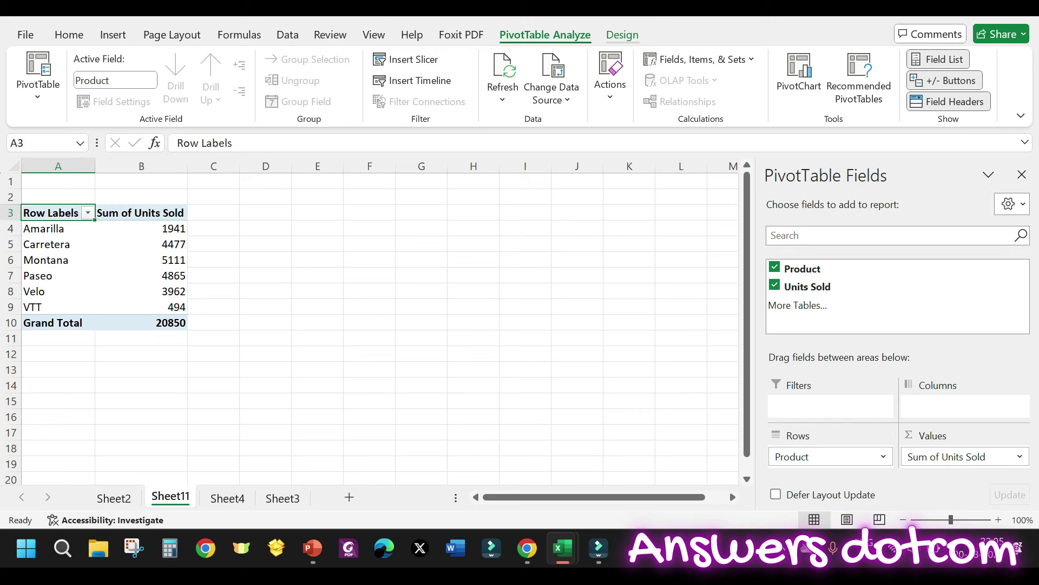
{"action": "left_click", "coordinate": [622, 35]}
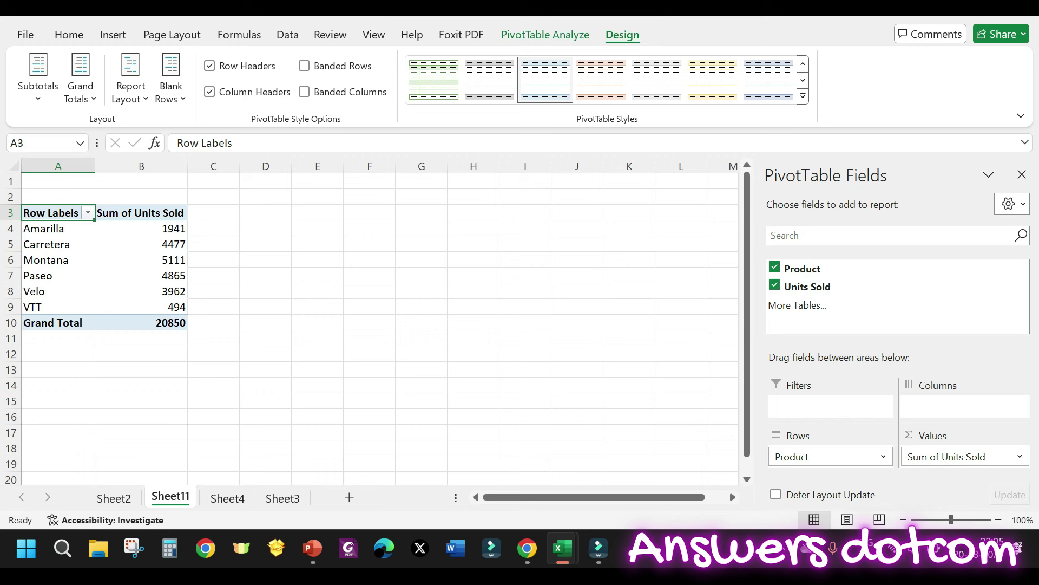
- Switch the PivotTable report layout to tabular form, then return to Sheet2
{"action": "left_click", "coordinate": [131, 87]}
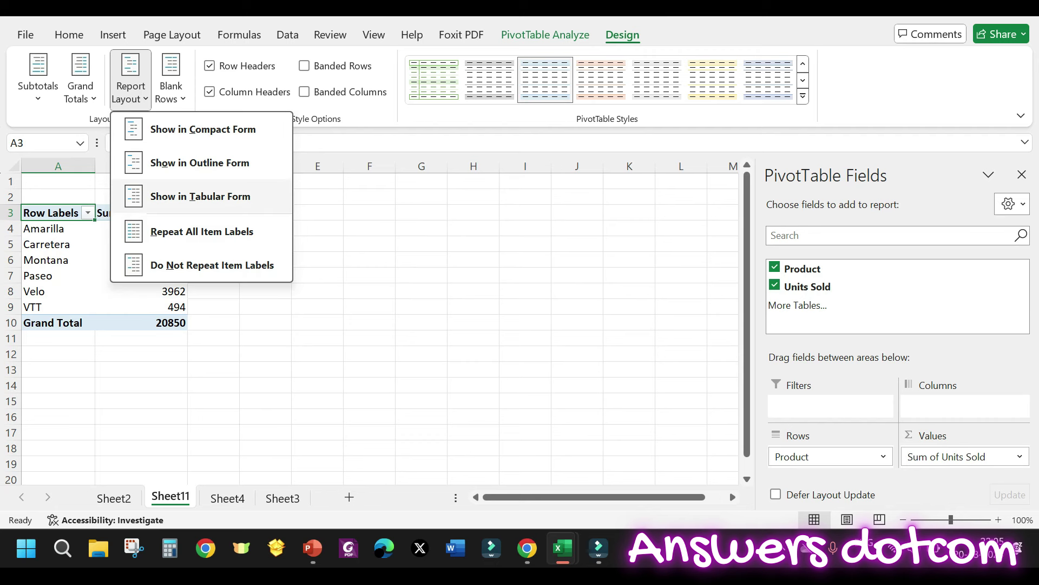
{"action": "left_click", "coordinate": [201, 196]}
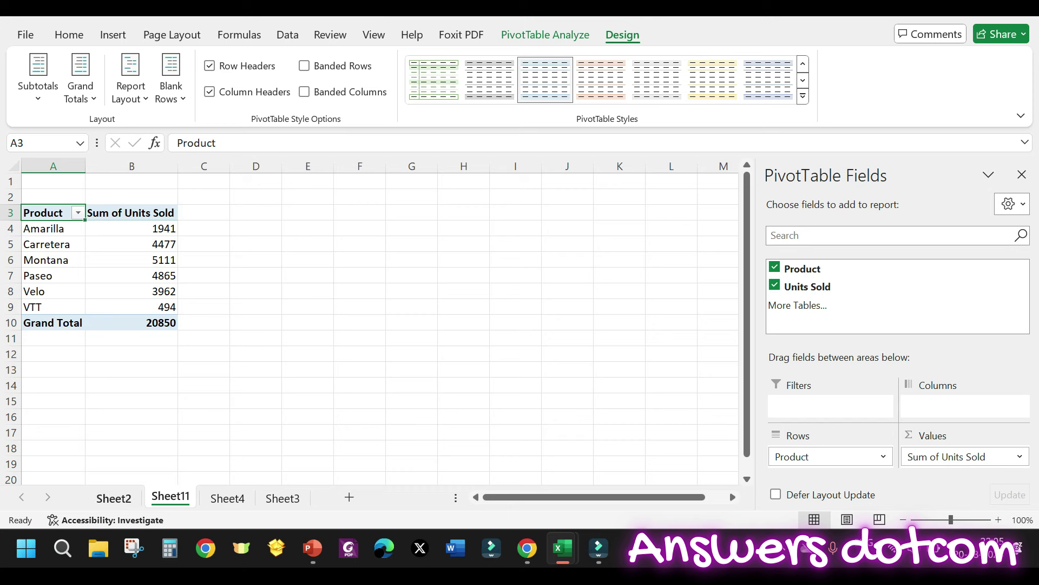
{"action": "left_click", "coordinate": [114, 498]}
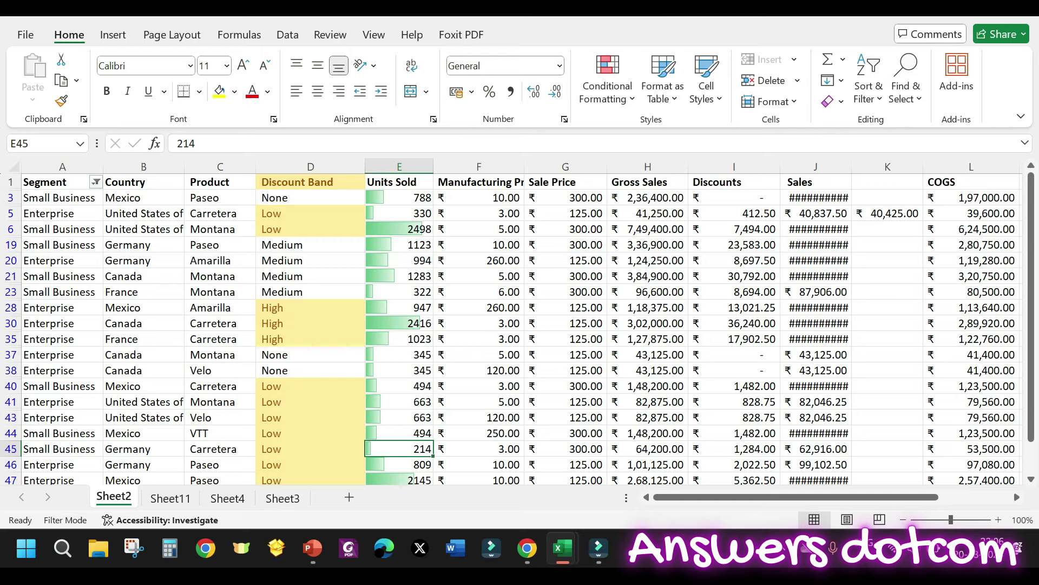
- Select the Sale Price column on Sheet2 from G1 down to G50
{"action": "right_click", "coordinate": [559, 182]}
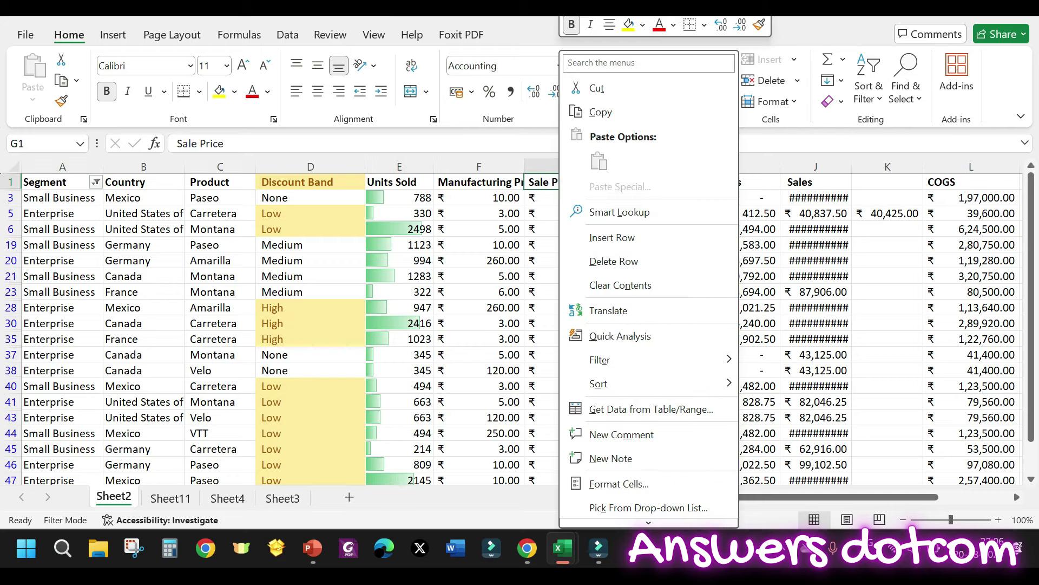
{"action": "key", "text": "Escape"}
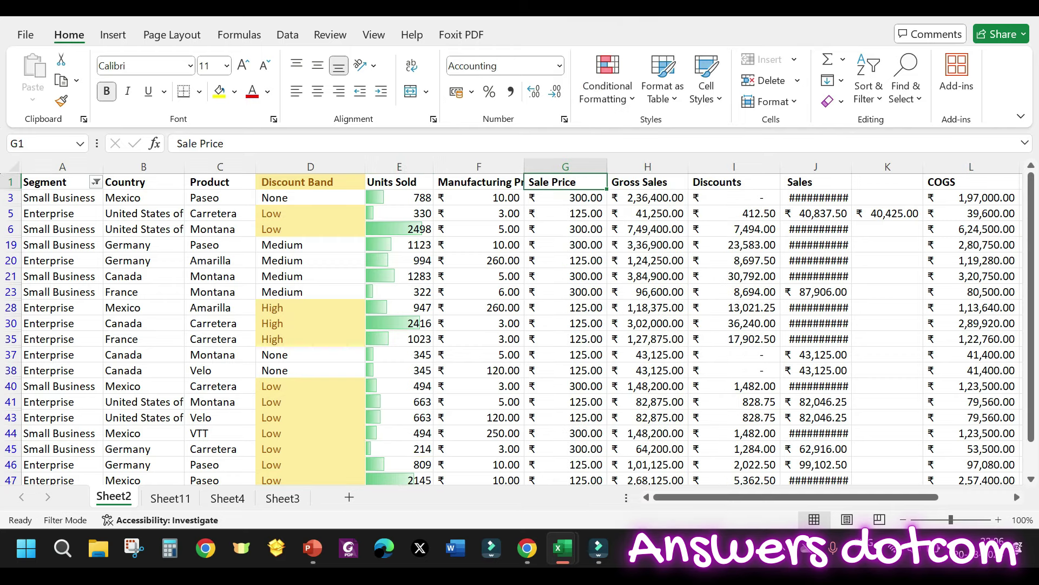
{"action": "key", "text": "shift+Down"}
{"action": "key", "text": "shift+Down"}
{"action": "key", "text": "shift+Down"}
{"action": "key", "text": "shift+Down"}
{"action": "key", "text": "shift+Down"}
{"action": "key", "text": "shift+Down"}
{"action": "key", "text": "shift+Down"}
{"action": "key", "text": "shift+Down"}
{"action": "key", "text": "shift+Down"}
{"action": "key", "text": "shift+Down"}
{"action": "key", "text": "shift+Down"}
{"action": "key", "text": "shift+Down"}
{"action": "key", "text": "shift+Down"}
{"action": "key", "text": "shift+Down"}
{"action": "key", "text": "shift+Down"}
{"action": "key", "text": "shift+Down"}
{"action": "key", "text": "shift+Down"}
{"action": "key", "text": "shift+Down"}
{"action": "key", "text": "shift+Down"}
{"action": "key", "text": "shift+Down"}
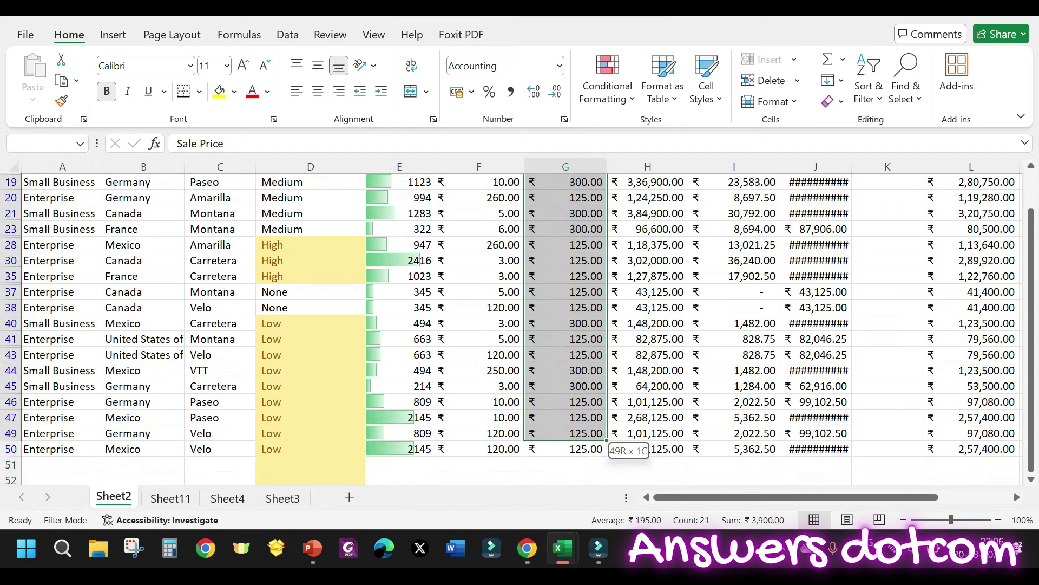
{"action": "key", "text": "shift+Down"}
{"action": "key", "text": "ctrl+BackSpace"}
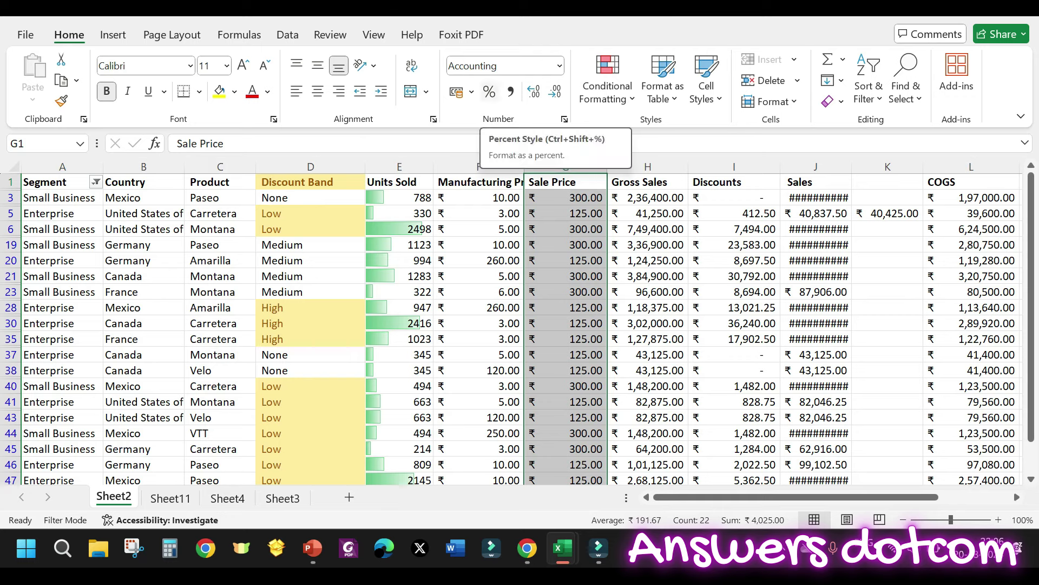
{"action": "left_click", "coordinate": [287, 35]}
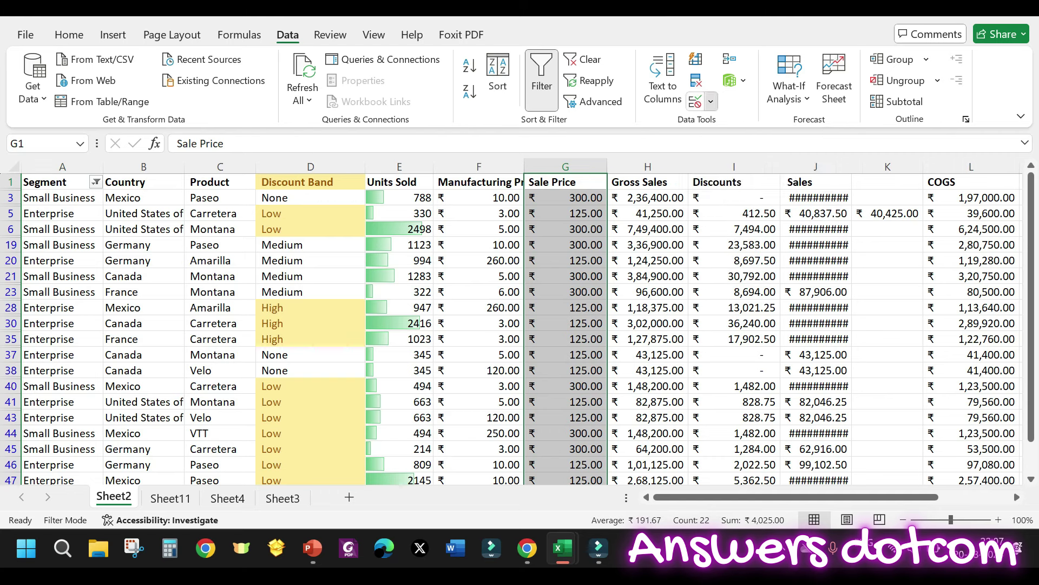
- Restrict the Sale Price cells to decimal values between 100 and 200
{"action": "left_click", "coordinate": [710, 101]}
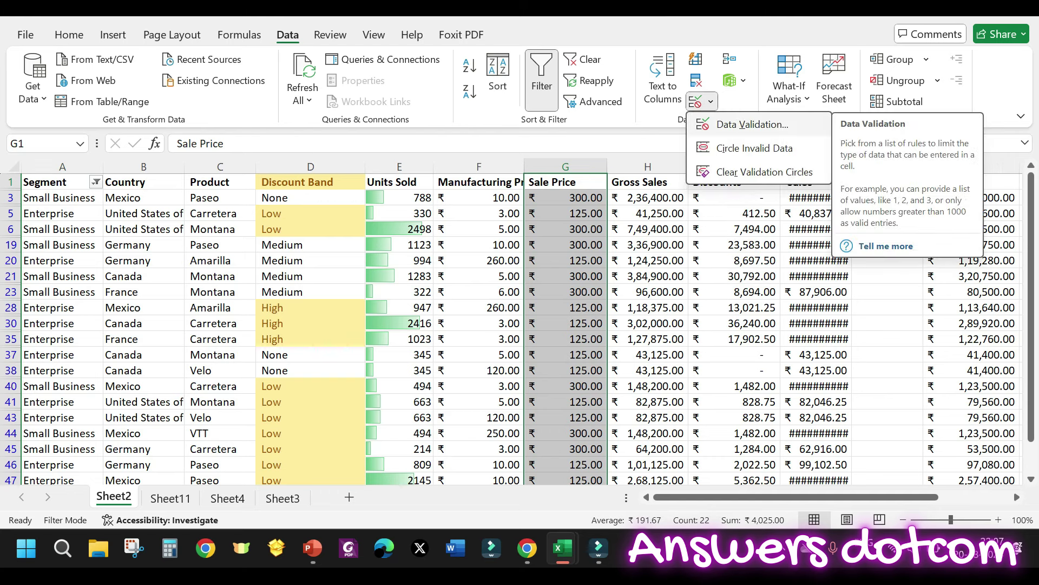
{"action": "left_click", "coordinate": [753, 124]}
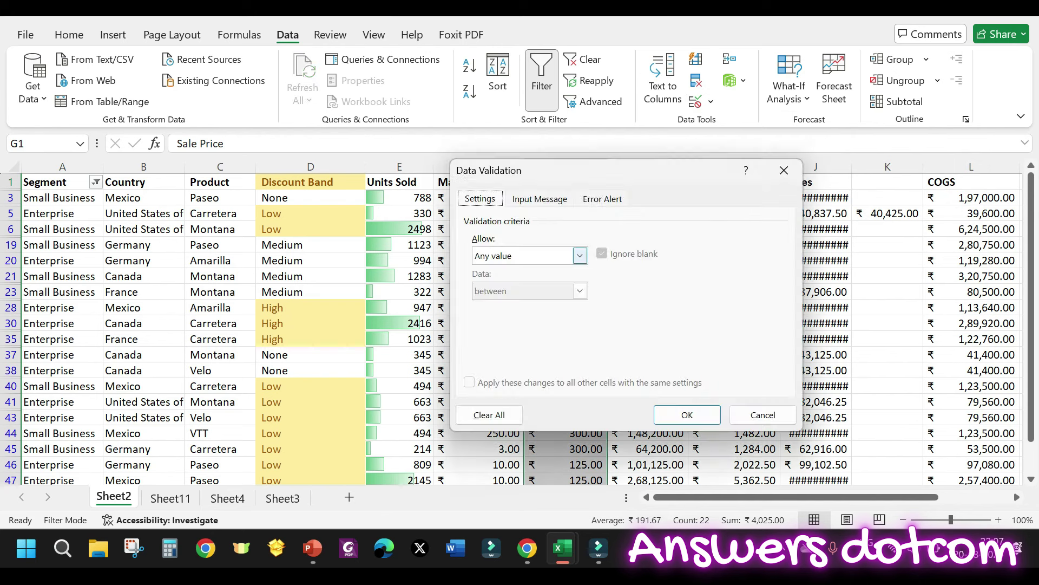
{"action": "left_click", "coordinate": [579, 256]}
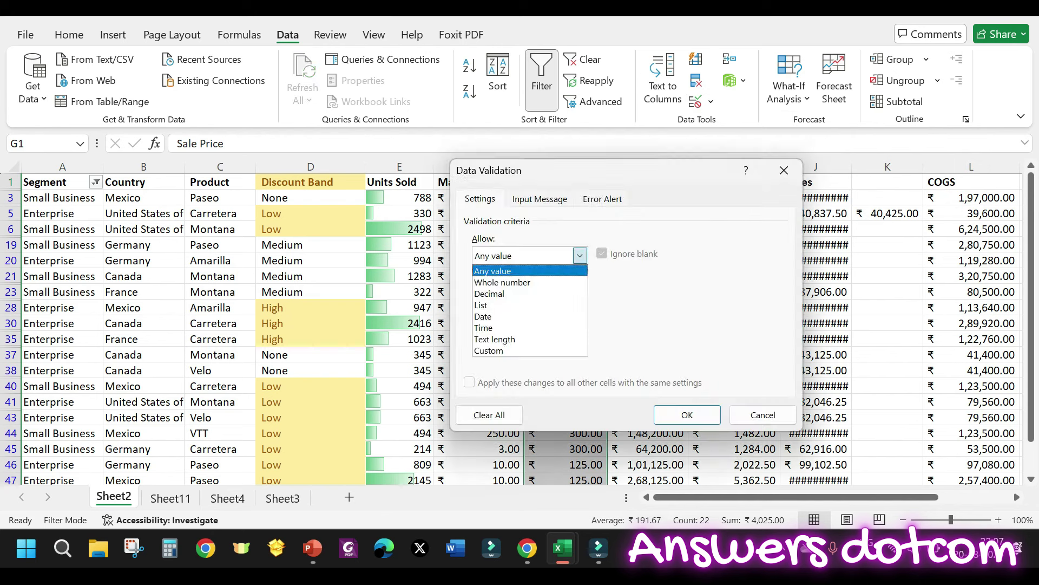
{"action": "key", "text": "Return"}
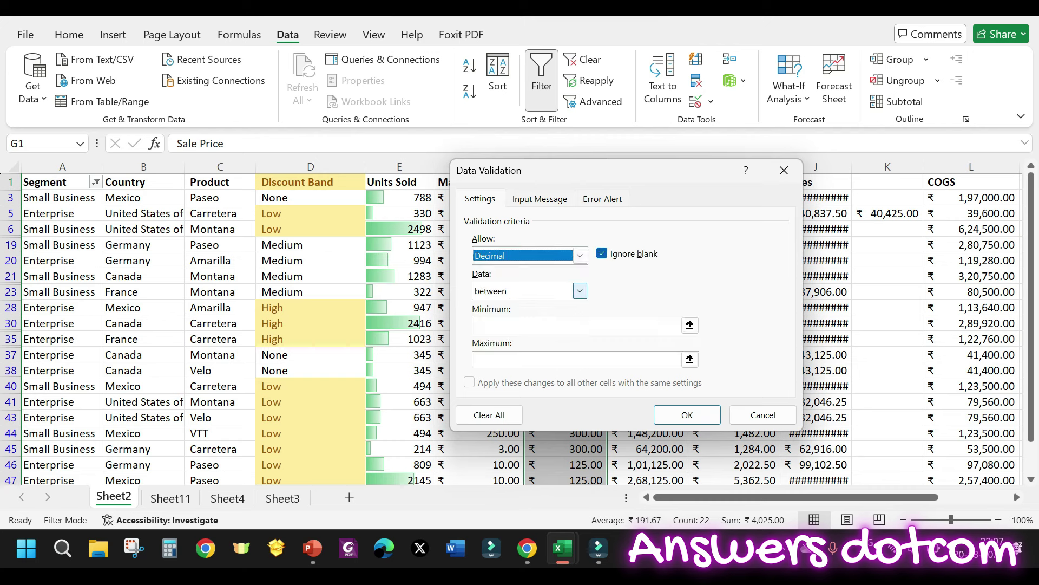
{"action": "left_click", "coordinate": [520, 325]}
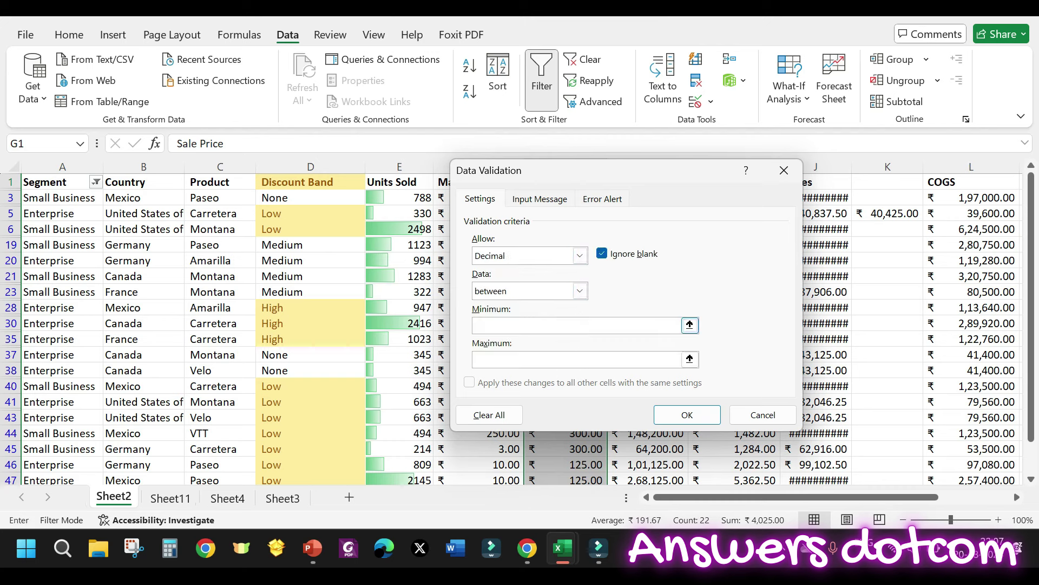
{"action": "type", "text": "100"}
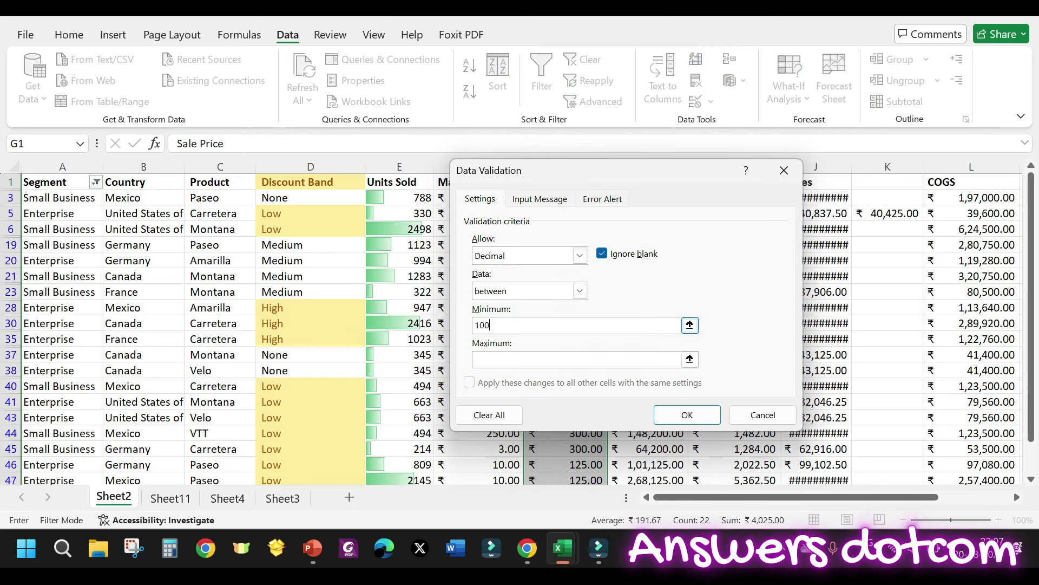
{"action": "key", "text": "Tab"}
{"action": "type", "text": "200"}
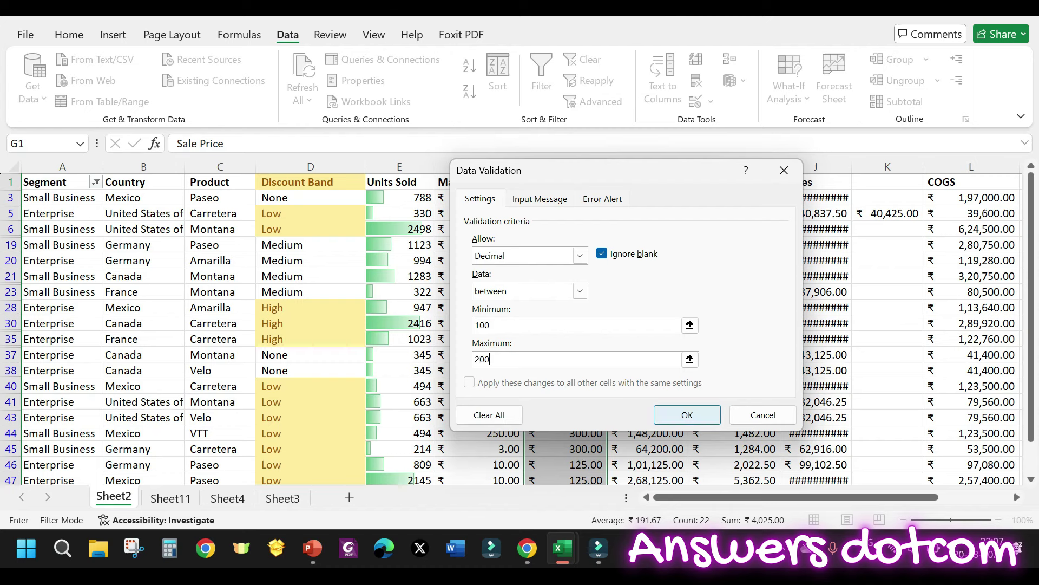
{"action": "key", "text": "Return"}
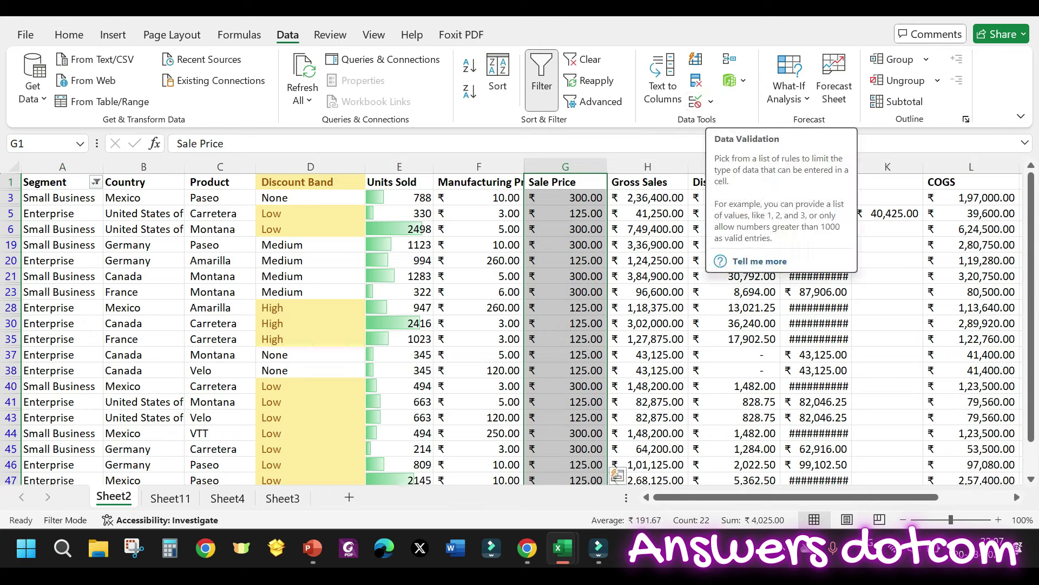
- Test the rule by entering 400 in G50, then cancel the rejected entry
{"action": "key", "text": "Down"}
{"action": "key", "text": "Down"}
{"action": "key", "text": "Down"}
{"action": "key", "text": "Down"}
{"action": "key", "text": "Down"}
{"action": "key", "text": "Down"}
{"action": "key", "text": "Down"}
{"action": "key", "text": "Down"}
{"action": "key", "text": "Down"}
{"action": "key", "text": "Down"}
{"action": "key", "text": "Down"}
{"action": "key", "text": "Down"}
{"action": "key", "text": "Down"}
{"action": "key", "text": "Down"}
{"action": "key", "text": "Down"}
{"action": "key", "text": "Down"}
{"action": "key", "text": "Down"}
{"action": "key", "text": "Down"}
{"action": "key", "text": "Down"}
{"action": "key", "text": "Down"}
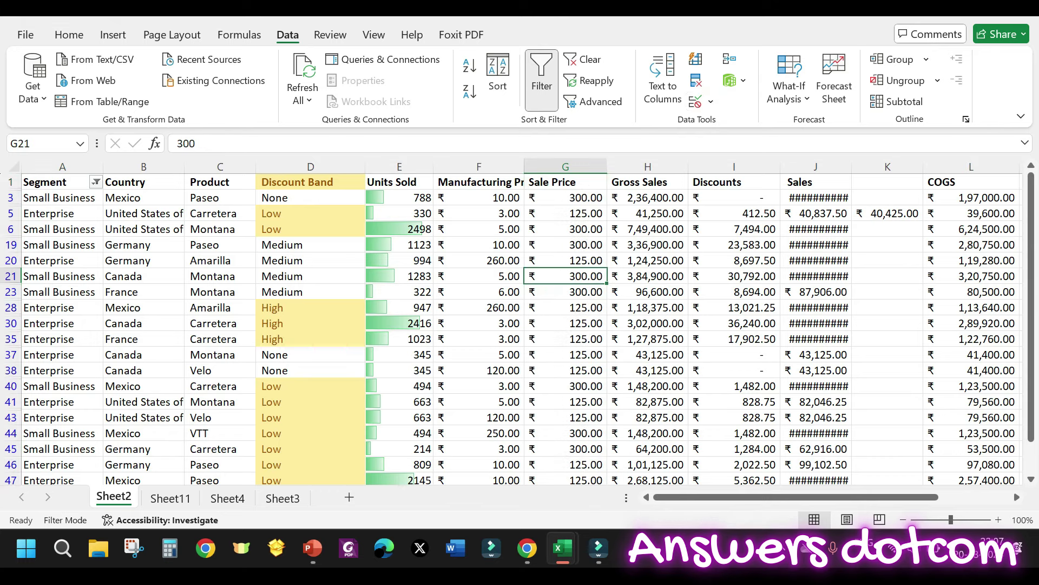
{"action": "key", "text": "F2"}
{"action": "key", "text": "Delete"}
{"action": "key", "text": "Delete"}
{"action": "key", "text": "Delete"}
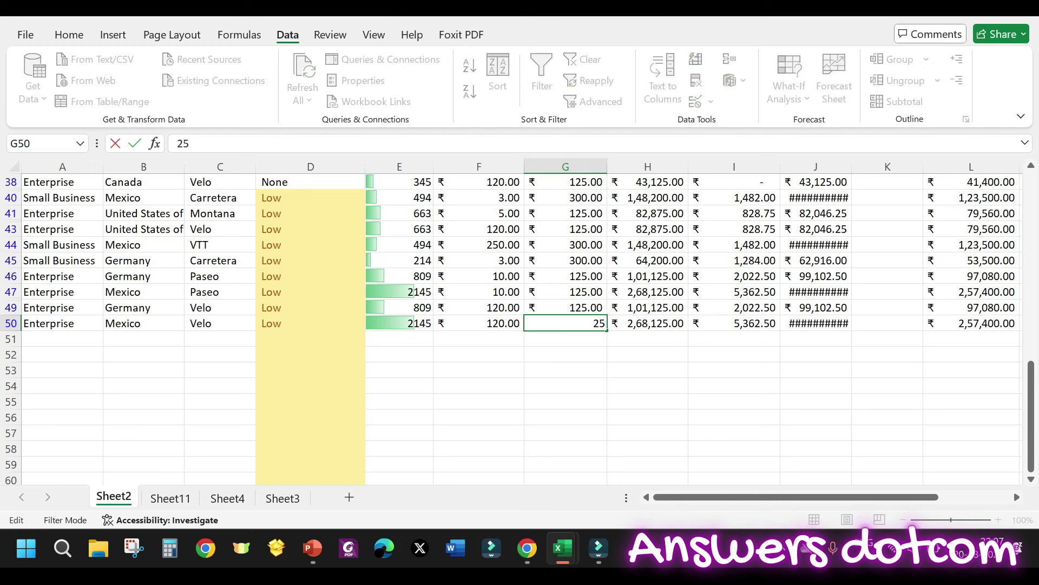
{"action": "type", "text": "400"}
{"action": "key", "text": "Return"}
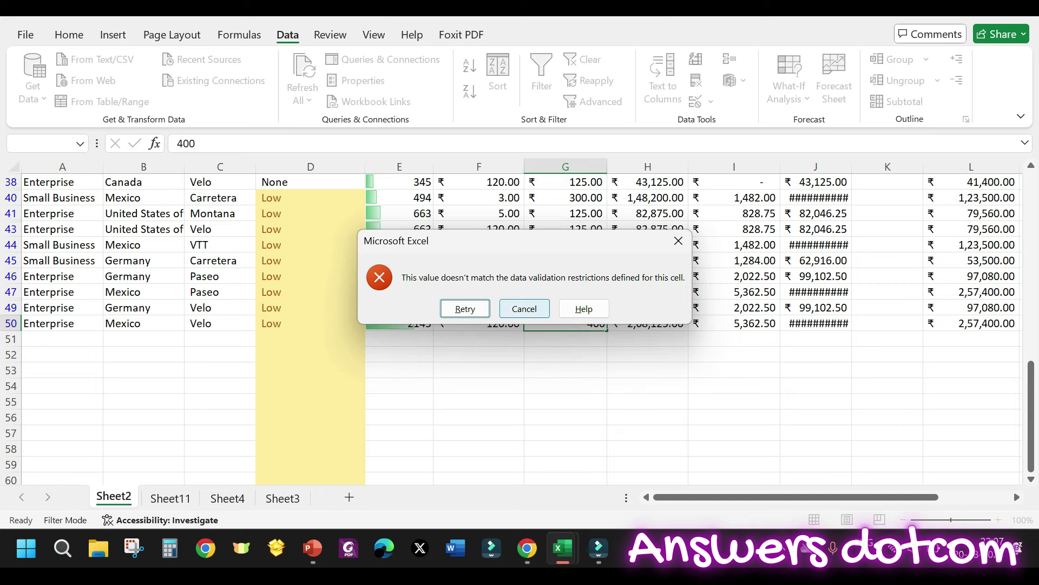
{"action": "left_click", "coordinate": [525, 309]}
- Scroll back to the top and select the Product header cell C1
{"action": "left_click", "coordinate": [734, 370]}
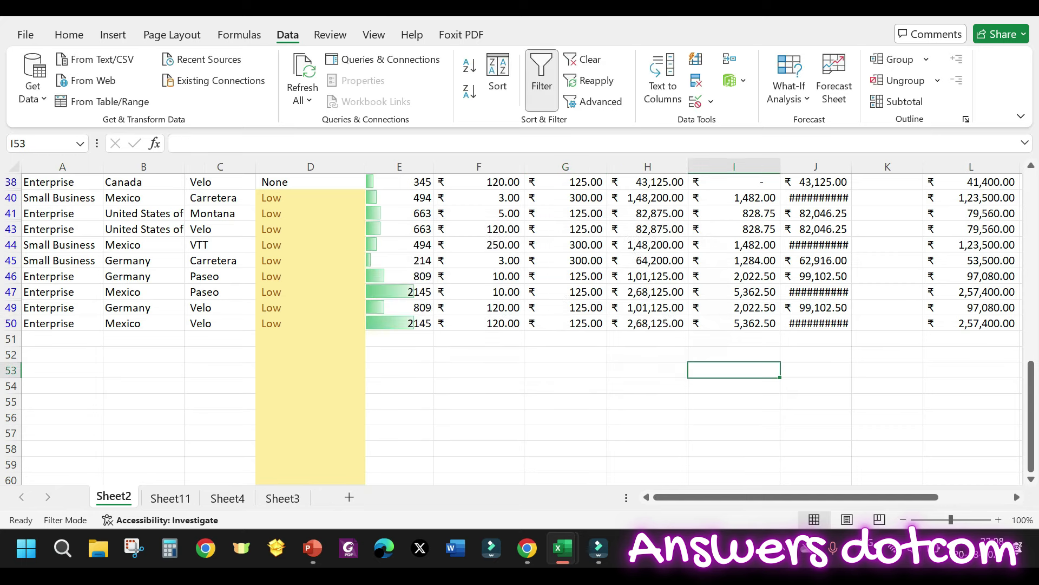
{"action": "scroll", "coordinate": [734, 370], "scroll_direction": "up", "scroll_amount": 3}
{"action": "scroll", "coordinate": [734, 371], "scroll_direction": "up", "scroll_amount": 3}
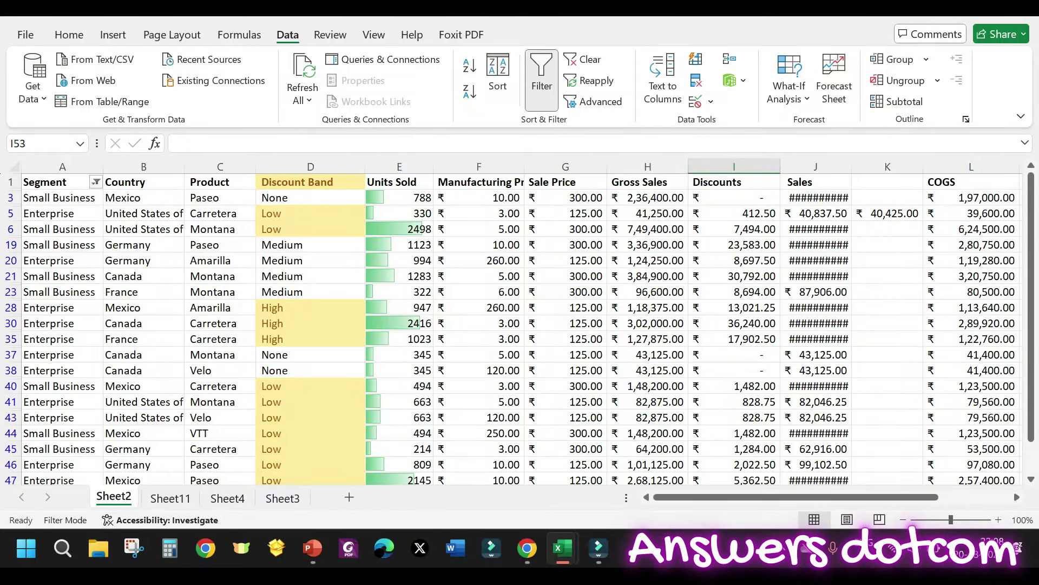
{"action": "left_click", "coordinate": [220, 182]}
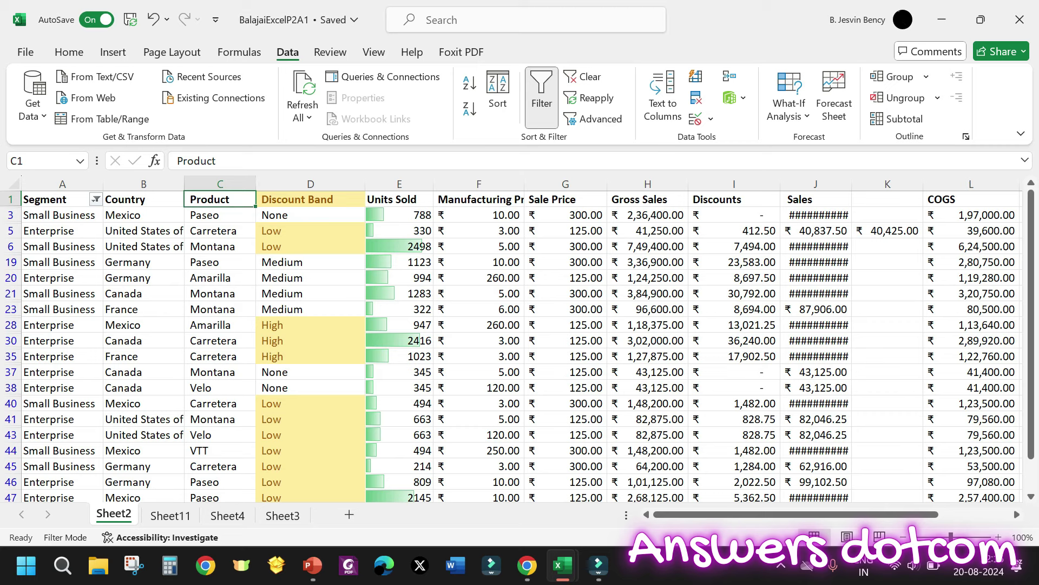
- Extend the selection from C1 down the Product column to C50
{"action": "key", "text": "shift+Down"}
{"action": "key", "text": "shift+Down"}
{"action": "key", "text": "shift+Down"}
{"action": "key", "text": "shift+Down"}
{"action": "key", "text": "shift+Down"}
{"action": "key", "text": "shift+Down"}
{"action": "key", "text": "shift+Down"}
{"action": "key", "text": "shift+Down"}
{"action": "key", "text": "shift+Down"}
{"action": "key", "text": "shift+Down"}
{"action": "key", "text": "shift+Down"}
{"action": "key", "text": "shift+Down"}
{"action": "key", "text": "shift+Down"}
{"action": "key", "text": "shift+Down"}
{"action": "key", "text": "shift+Down"}
{"action": "key", "text": "shift+Down"}
{"action": "key", "text": "shift+Down"}
{"action": "key", "text": "shift+Down"}
{"action": "key", "text": "shift+Down"}
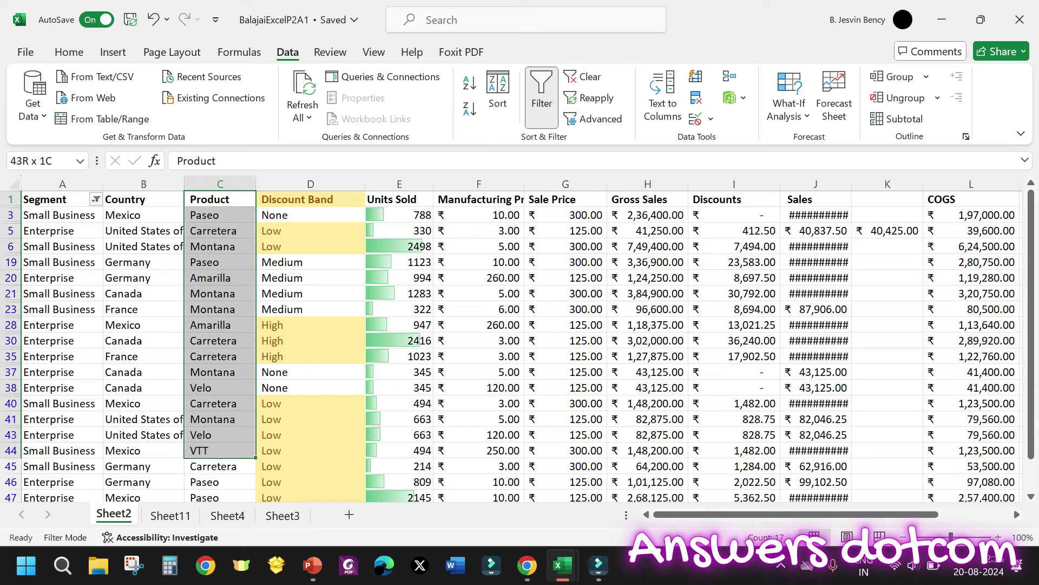
{"action": "key", "text": "shift+Down"}
{"action": "key", "text": "shift+Down"}
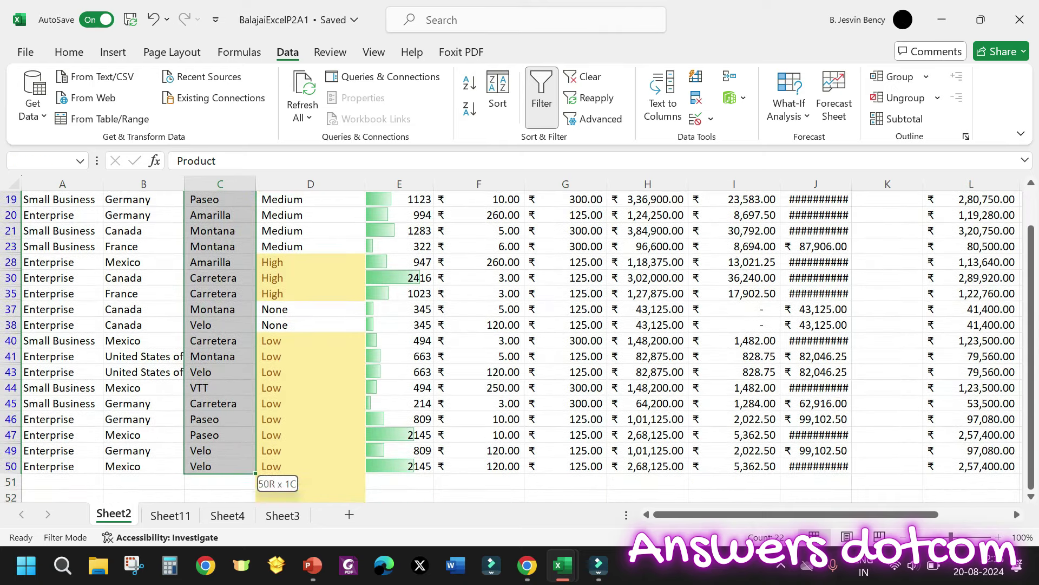
{"action": "scroll", "coordinate": [519, 346], "scroll_direction": "up", "scroll_amount": 5}
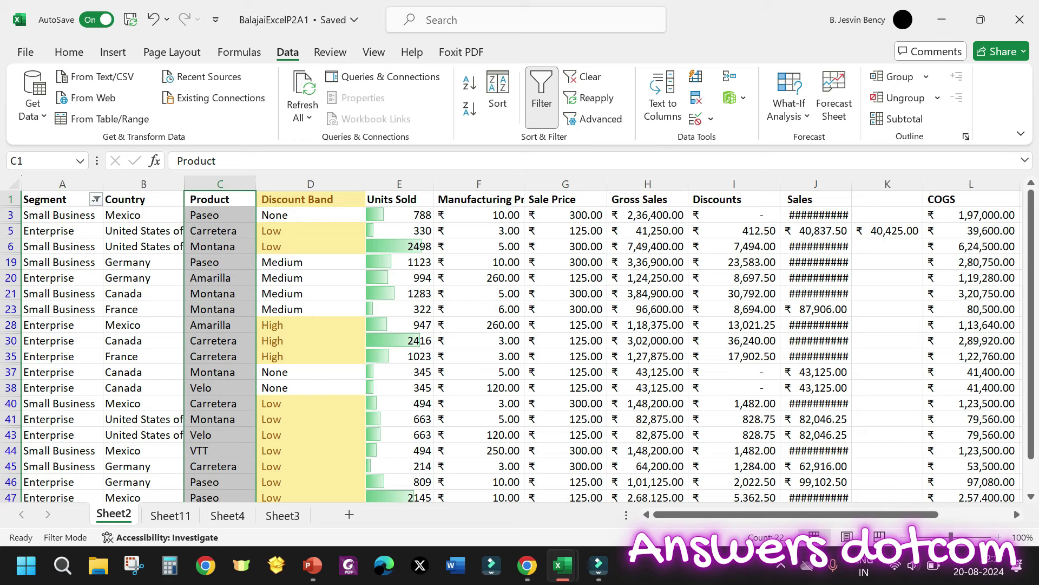
- Give the Product cells a List validation rule sourced from =$C$1:$C$50 with an in-cell dropdown
{"action": "left_click", "coordinate": [704, 118]}
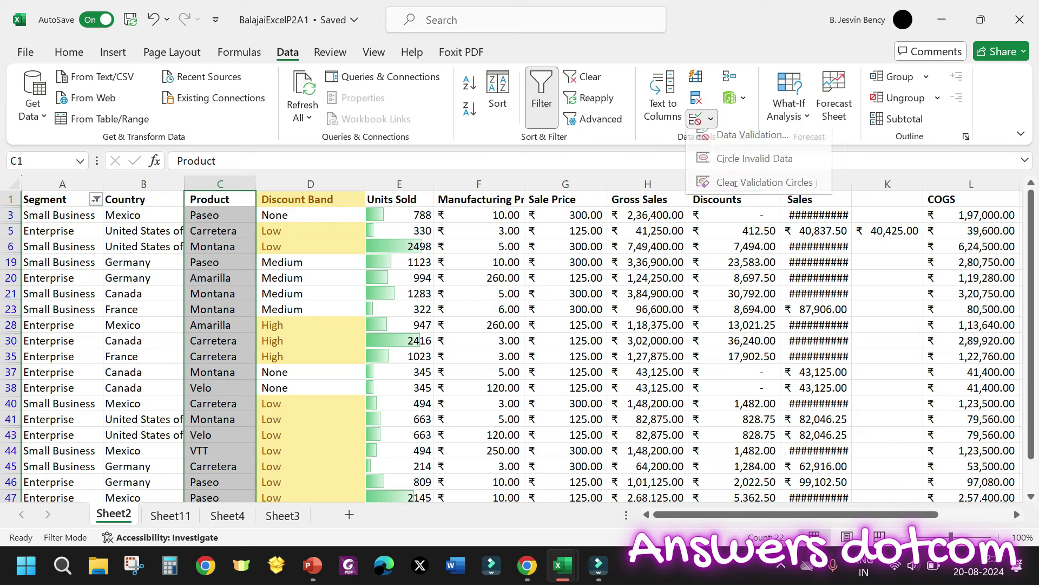
{"action": "left_click", "coordinate": [753, 141]}
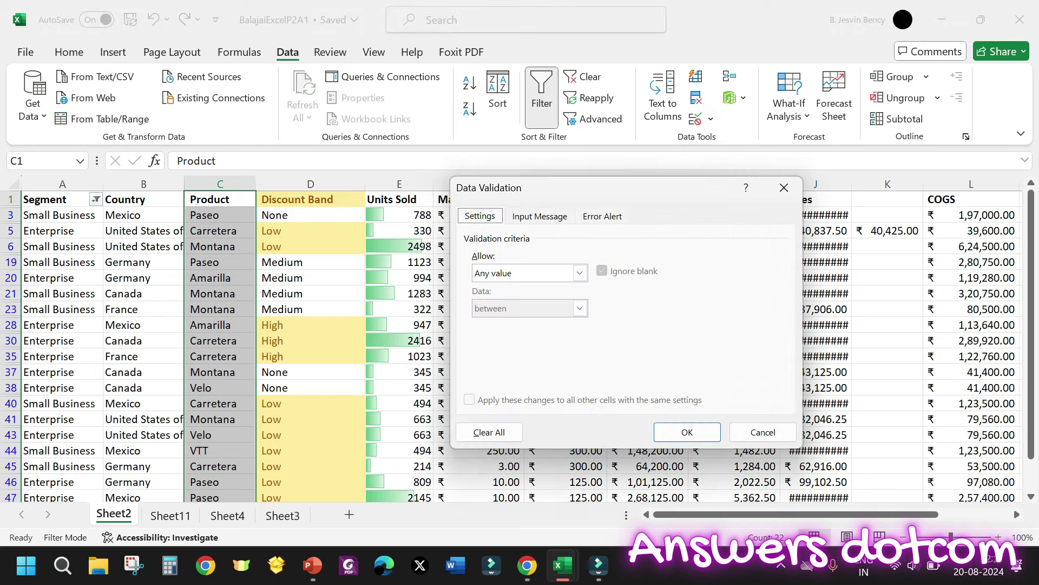
{"action": "left_click", "coordinate": [579, 273]}
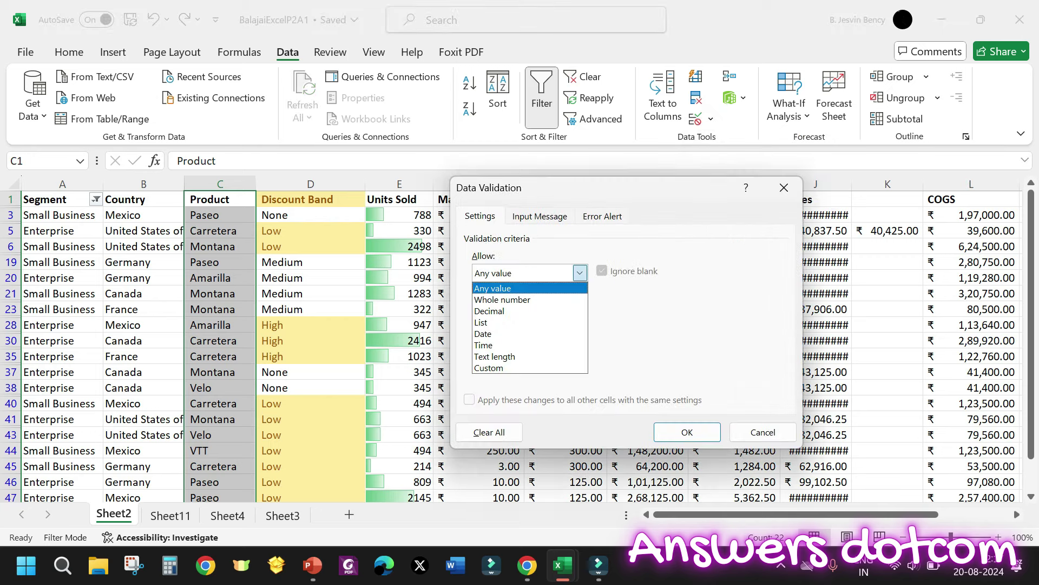
{"action": "left_click", "coordinate": [487, 321]}
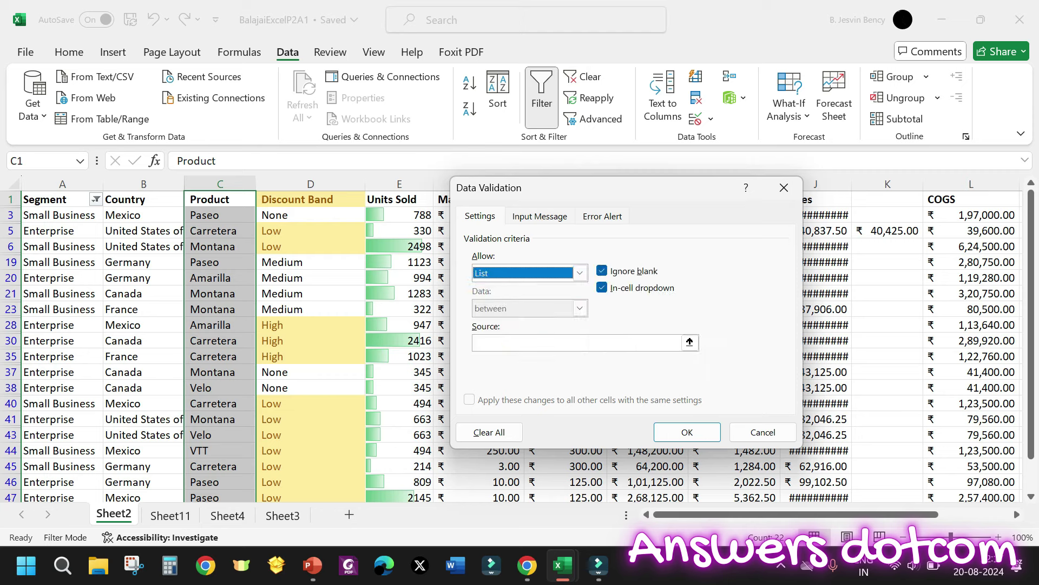
{"action": "left_click", "coordinate": [476, 342]}
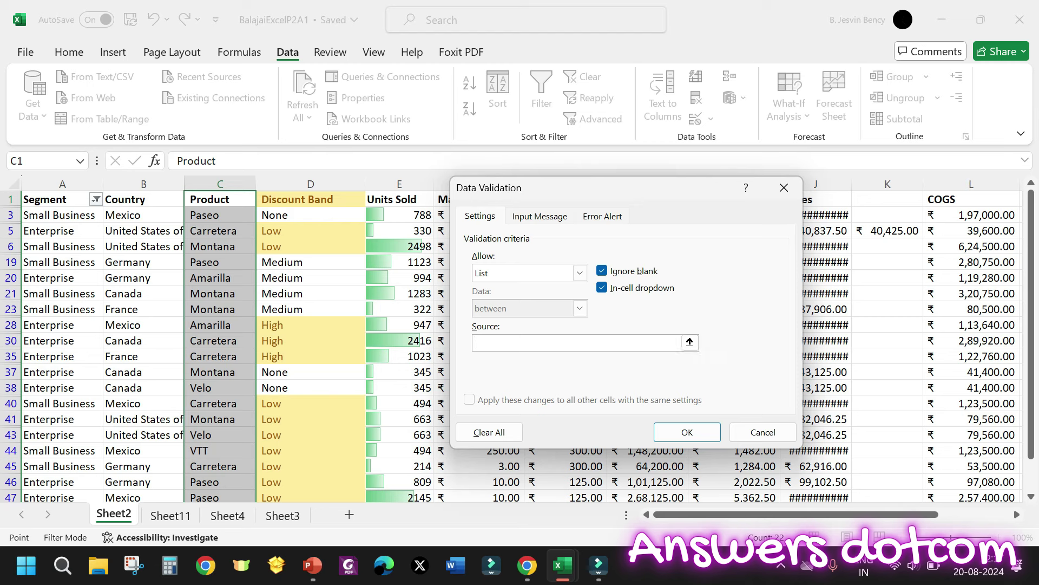
{"action": "key", "text": "Down"}
{"action": "left_click_drag", "start_coordinate": [219, 199], "coordinate": [238, 469]}
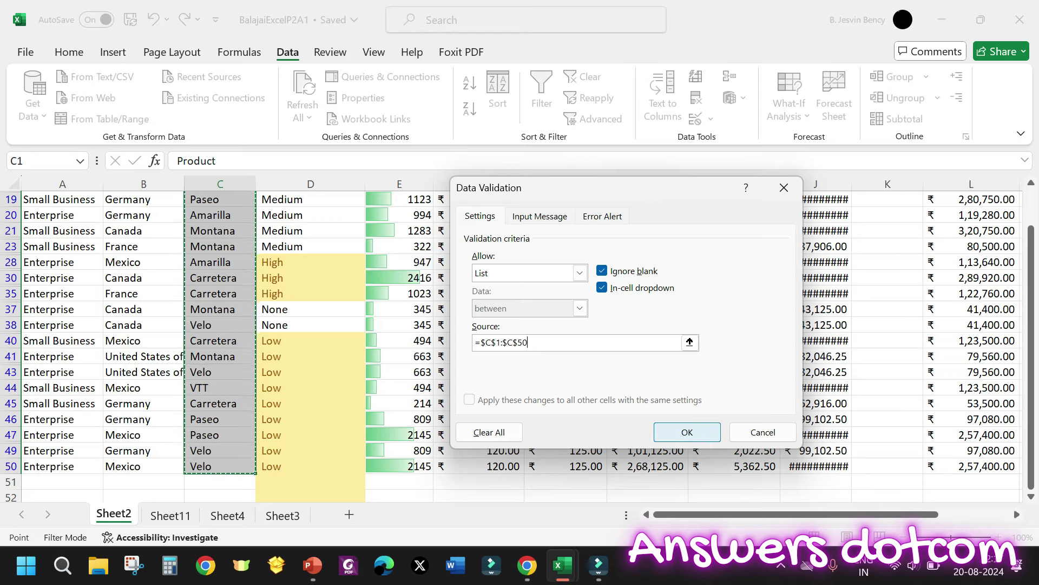
{"action": "left_click", "coordinate": [686, 432]}
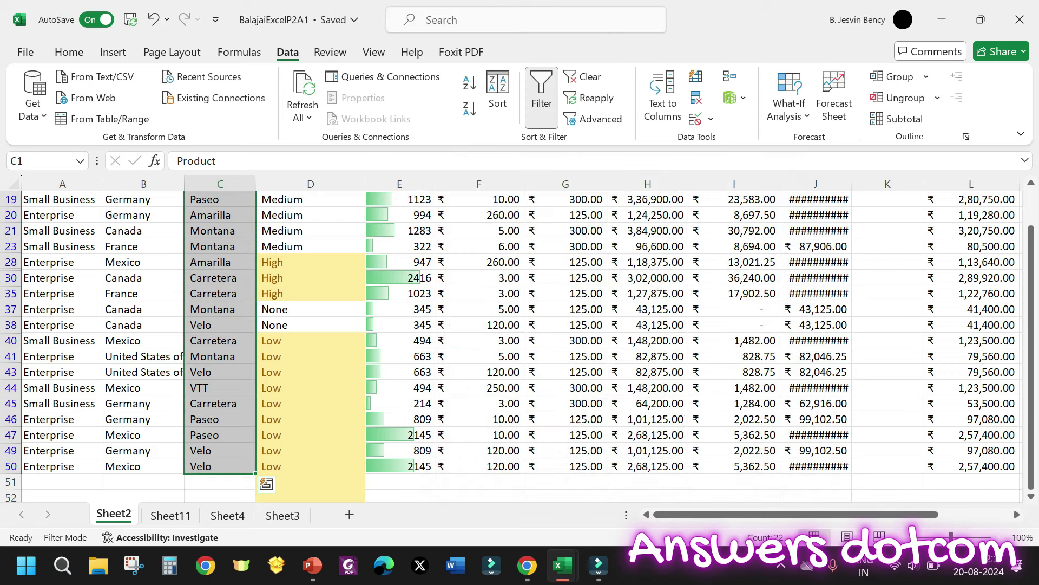
{"action": "scroll", "coordinate": [511, 346], "scroll_direction": "up", "scroll_amount": 2}
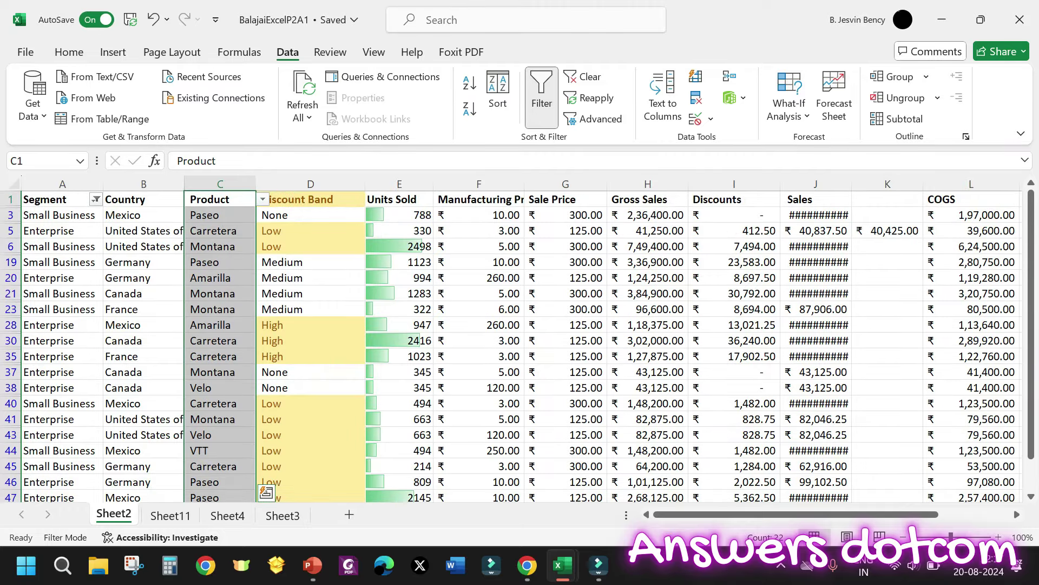
{"action": "left_click", "coordinate": [311, 215]}
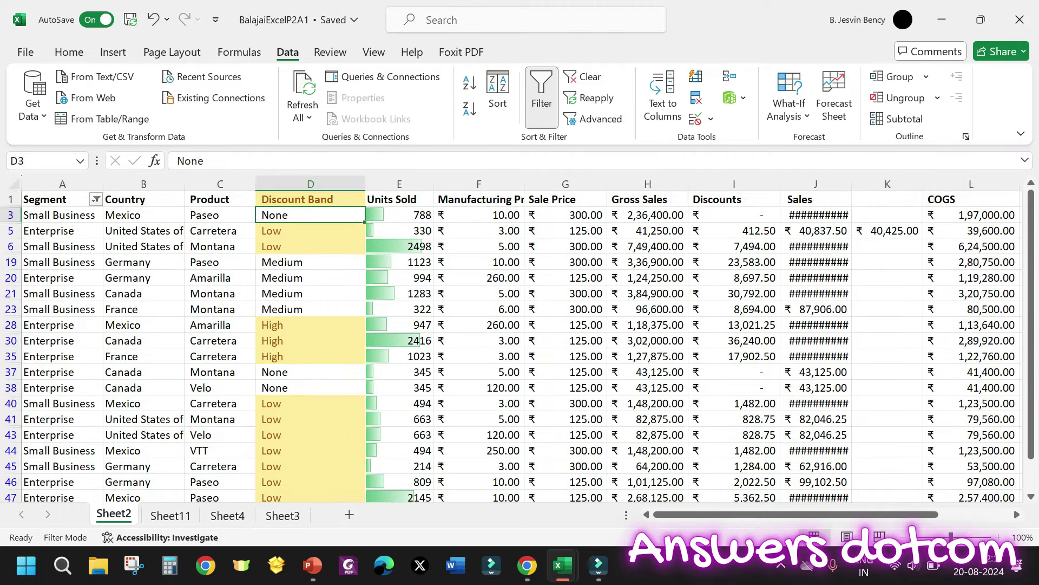
{"action": "left_click", "coordinate": [143, 215]}
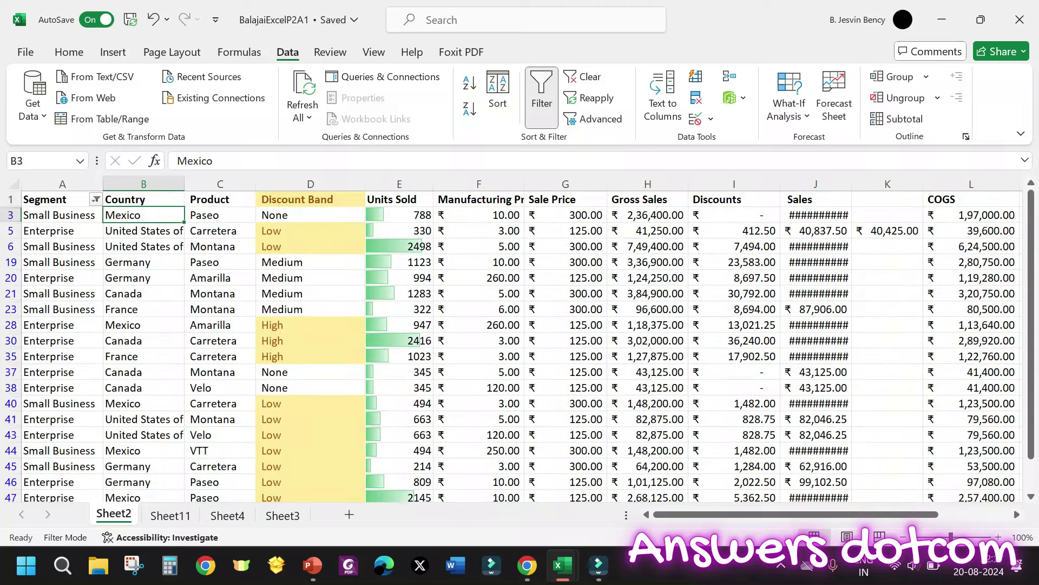
{"action": "left_click", "coordinate": [220, 200]}
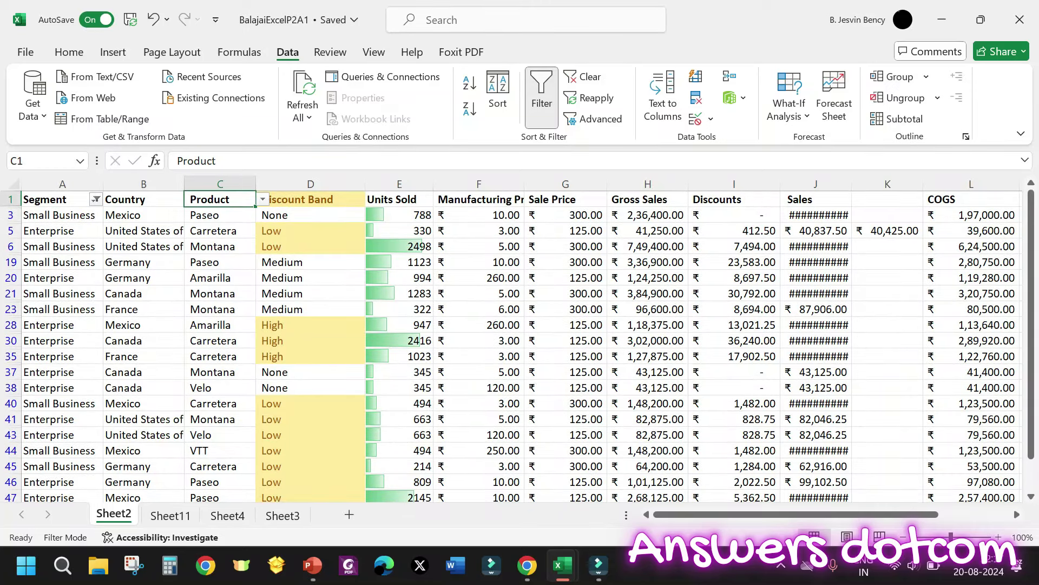
{"action": "scroll", "coordinate": [511, 340], "scroll_direction": "up", "scroll_amount": 5, "text": "ctrl"}
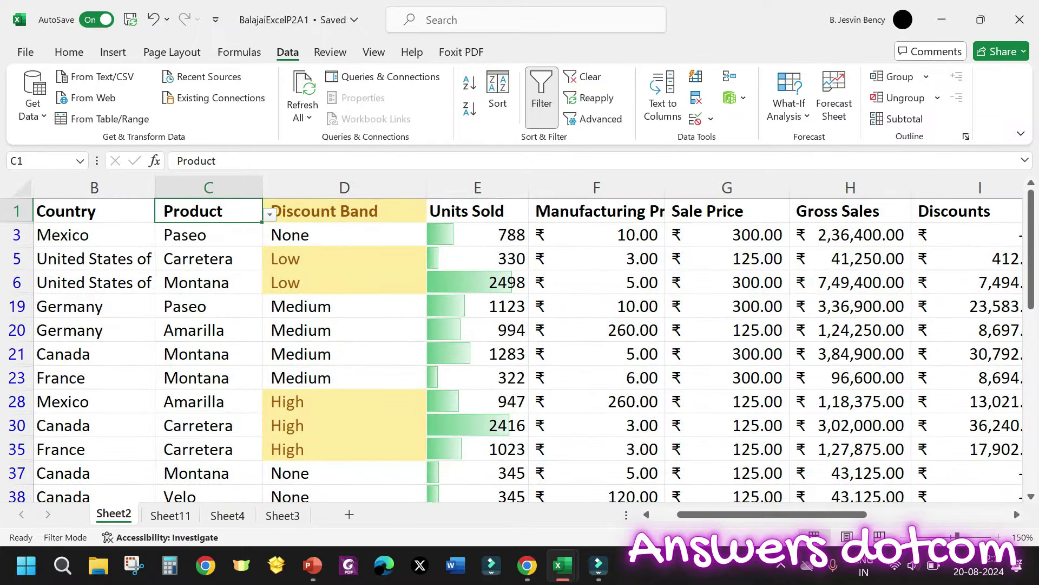
{"action": "key", "text": "alt+Down"}
{"action": "key", "text": "Down"}
{"action": "key", "text": "Down"}
{"action": "key", "text": "Down"}
{"action": "key", "text": "Down"}
{"action": "key", "text": "Down"}
{"action": "key", "text": "Down"}
{"action": "key", "text": "Down"}
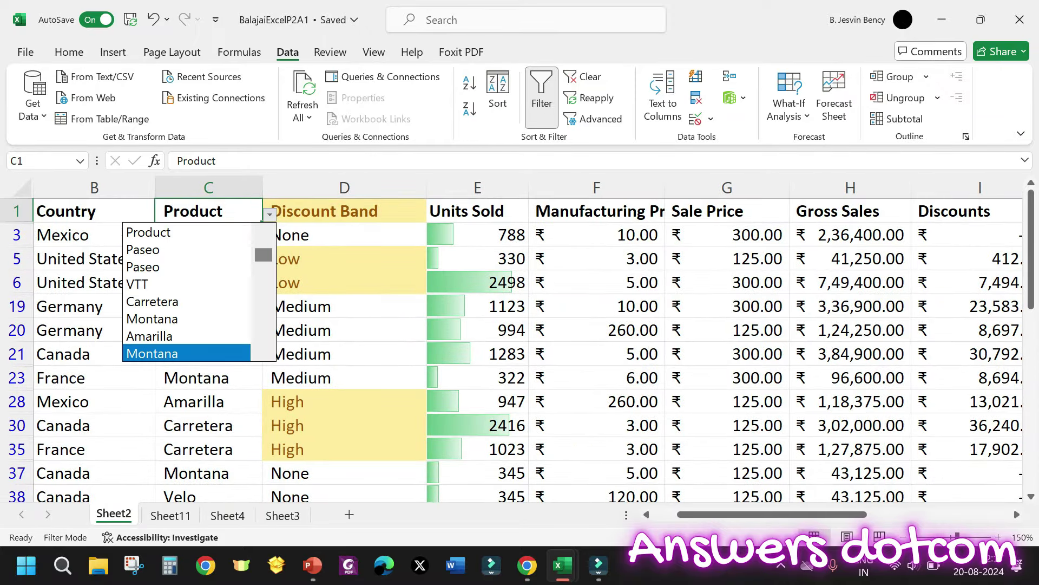
{"action": "key", "text": "Up"}
{"action": "key", "text": "Up"}
{"action": "key", "text": "Up"}
{"action": "key", "text": "Up"}
{"action": "key", "text": "Up"}
{"action": "key", "text": "Up"}
{"action": "key", "text": "Up"}
{"action": "key", "text": "Down"}
{"action": "key", "text": "Down"}
{"action": "key", "text": "Down"}
{"action": "key", "text": "Down"}
{"action": "key", "text": "Down"}
{"action": "key", "text": "Up"}
{"action": "key", "text": "Up"}
{"action": "key", "text": "Up"}
{"action": "key", "text": "Up"}
{"action": "key", "text": "Up"}
{"action": "key", "text": "Up"}
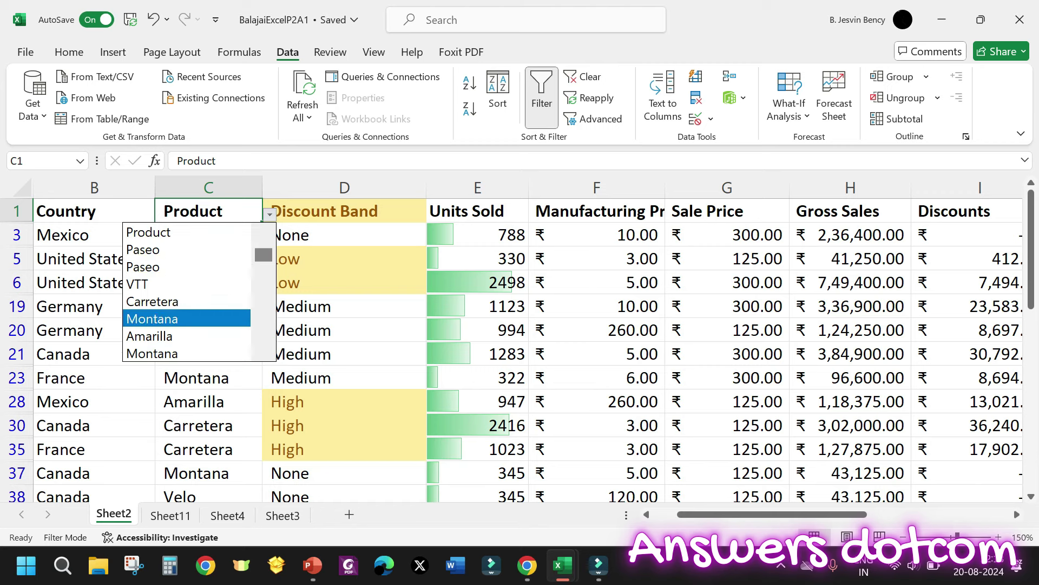
{"action": "key", "text": "Up"}
{"action": "key", "text": "Down"}
{"action": "key", "text": "Down"}
{"action": "key", "text": "Up"}
{"action": "key", "text": "Up"}
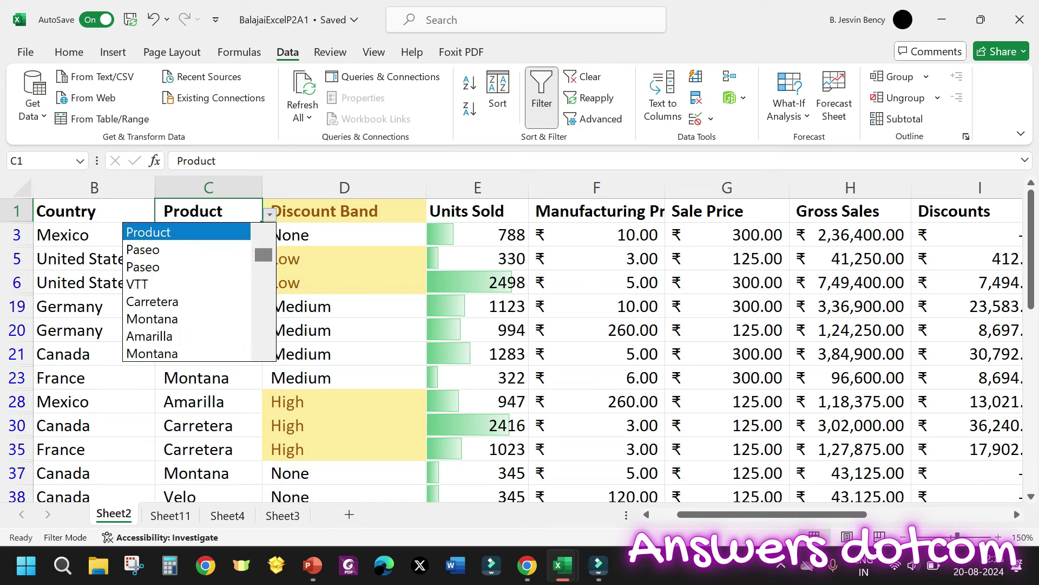
{"action": "key", "text": "Escape"}
{"action": "scroll", "coordinate": [511, 338], "scroll_direction": "down", "scroll_amount": 2}
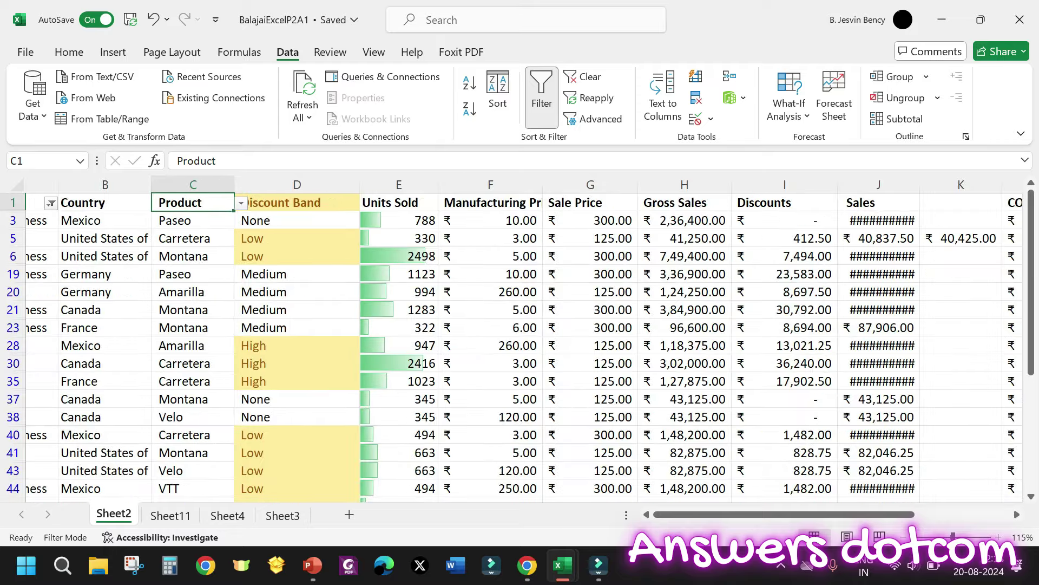
{"action": "scroll", "coordinate": [511, 346], "scroll_direction": "down", "scroll_amount": 1}
{"action": "scroll", "coordinate": [511, 347], "scroll_direction": "up", "scroll_amount": 1}
{"action": "scroll", "coordinate": [511, 347], "scroll_direction": "right", "scroll_amount": 1}
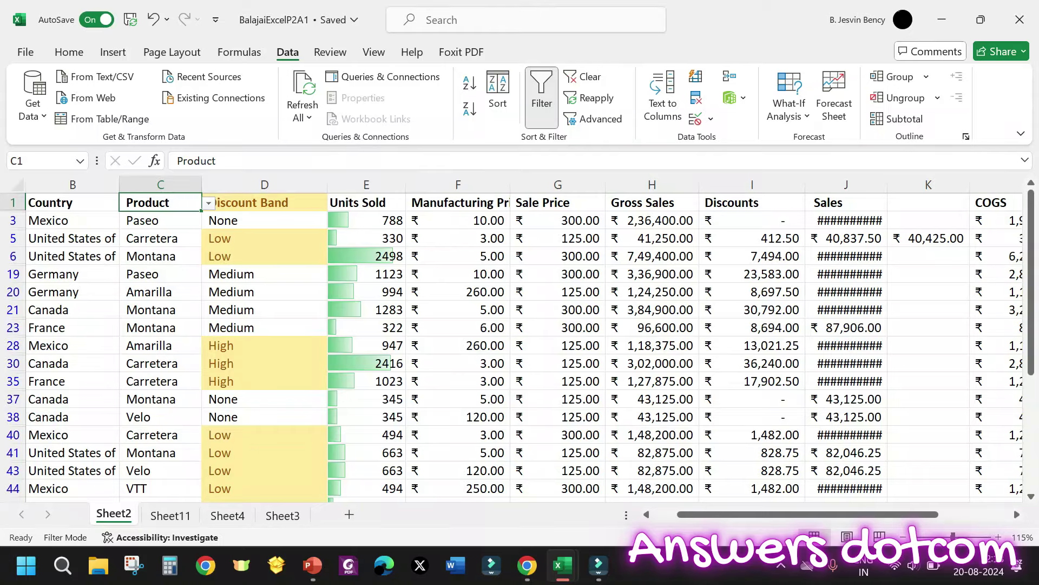
{"action": "key", "text": "alt+Down"}
{"action": "key", "text": "Down"}
{"action": "key", "text": "Down"}
{"action": "key", "text": "Down"}
{"action": "key", "text": "Down"}
{"action": "key", "text": "Down"}
{"action": "key", "text": "Down"}
{"action": "key", "text": "Up"}
{"action": "key", "text": "Up"}
{"action": "key", "text": "Up"}
{"action": "key", "text": "Up"}
{"action": "key", "text": "Up"}
{"action": "key", "text": "Up"}
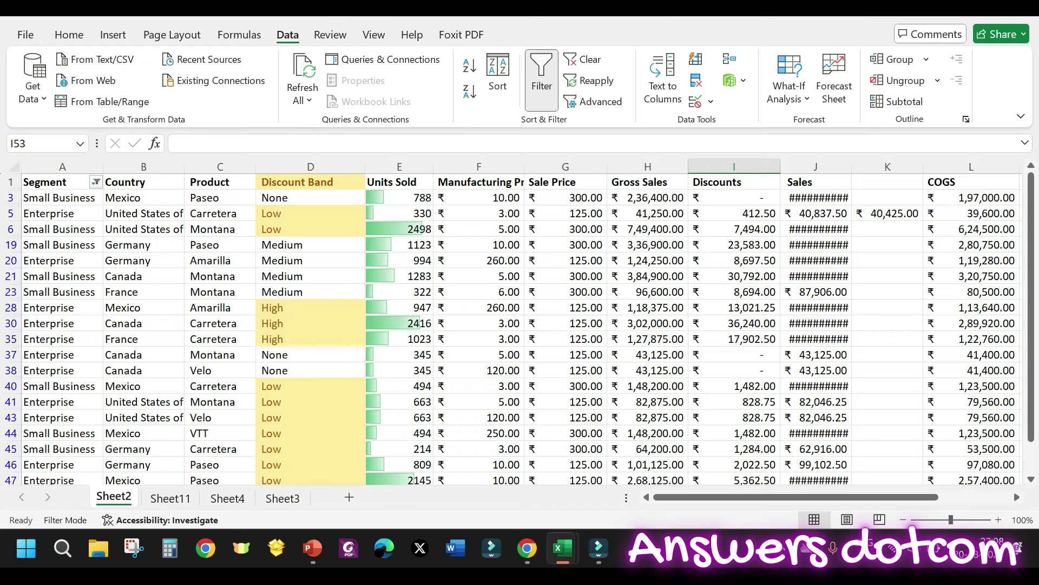
- Bring up Save As on the Assignments folder, where it proposes 'Dataset for testing (1)'
{"action": "left_click", "coordinate": [25, 34]}
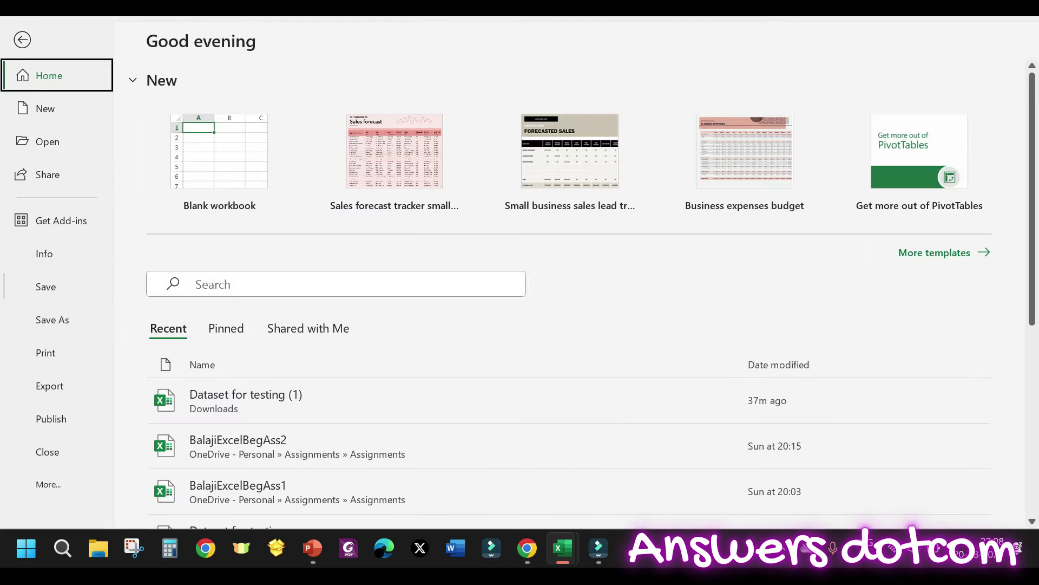
{"action": "key", "text": "Escape"}
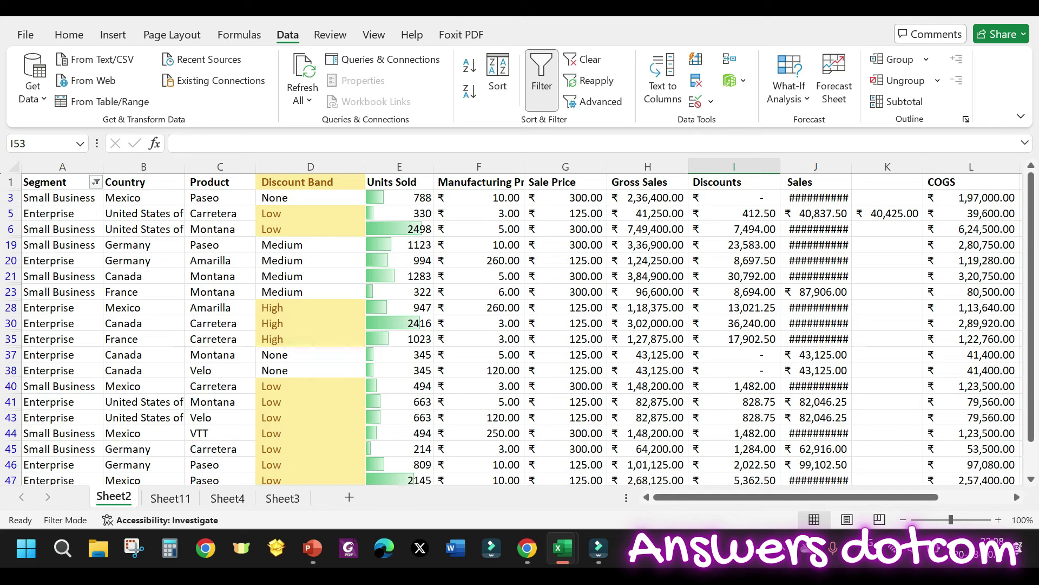
{"action": "left_click", "coordinate": [26, 34]}
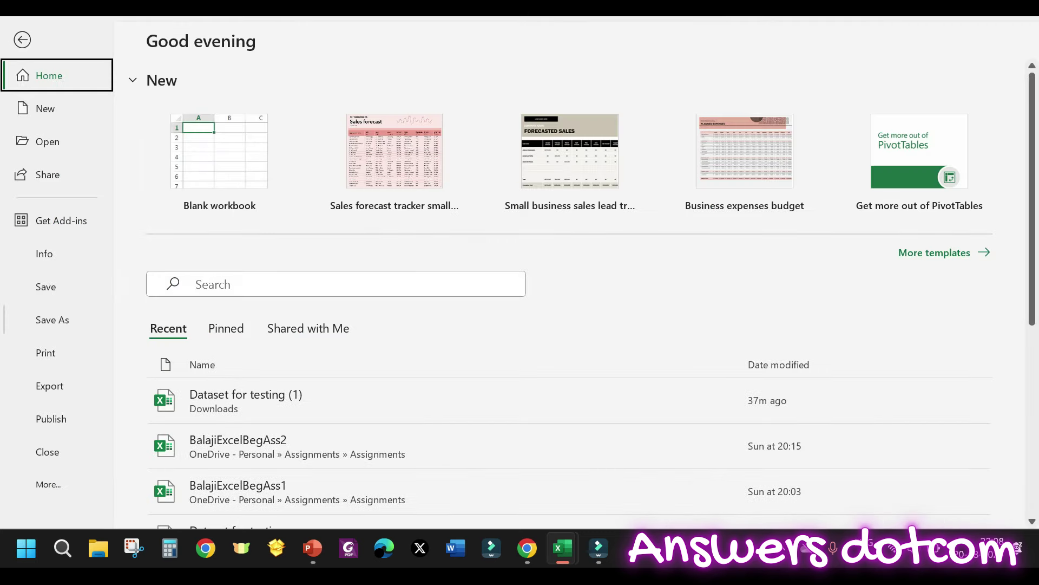
{"action": "key", "text": "a"}
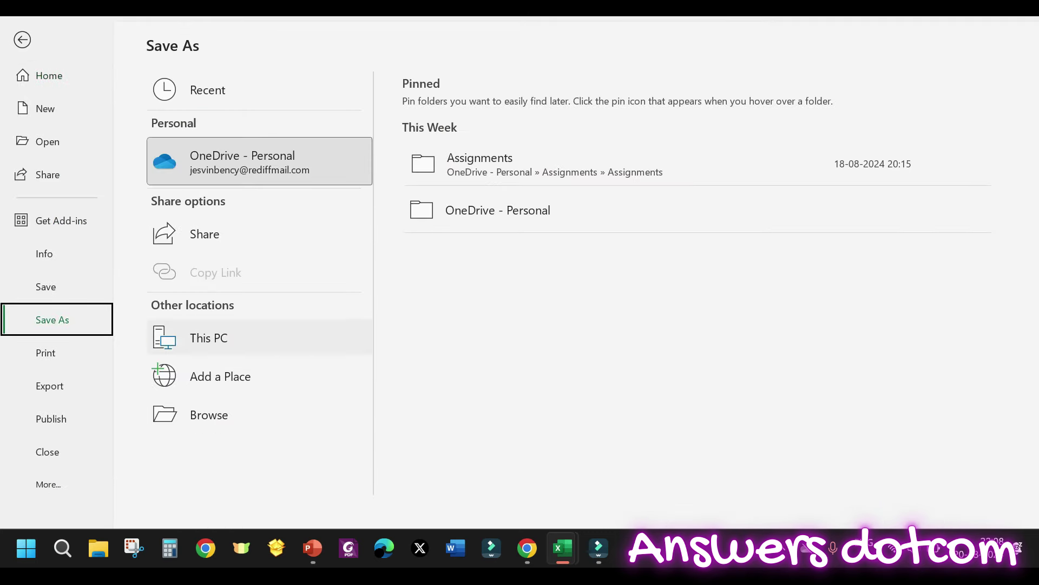
{"action": "key", "text": "Tab"}
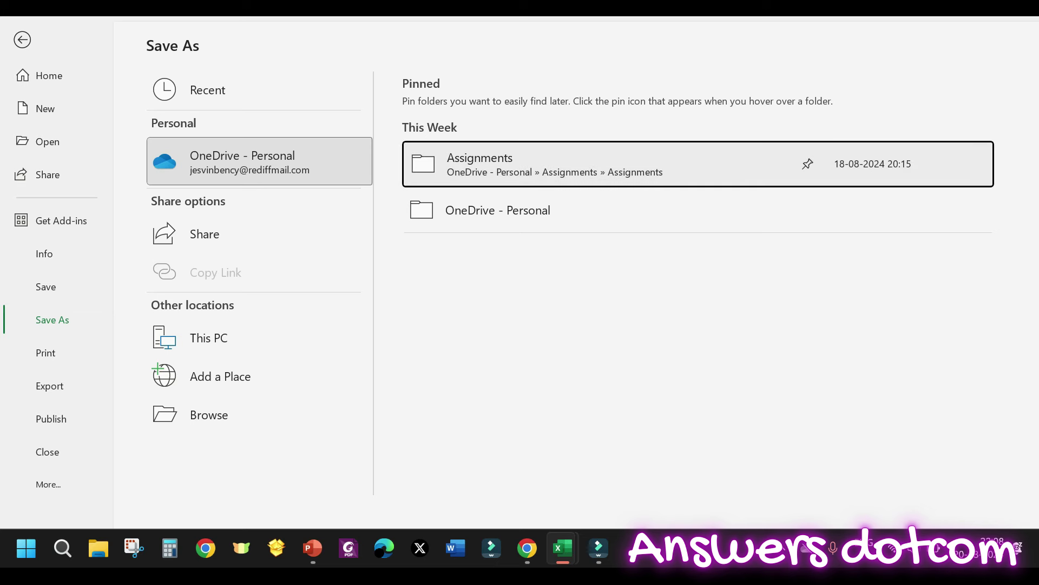
{"action": "key", "text": "Return"}
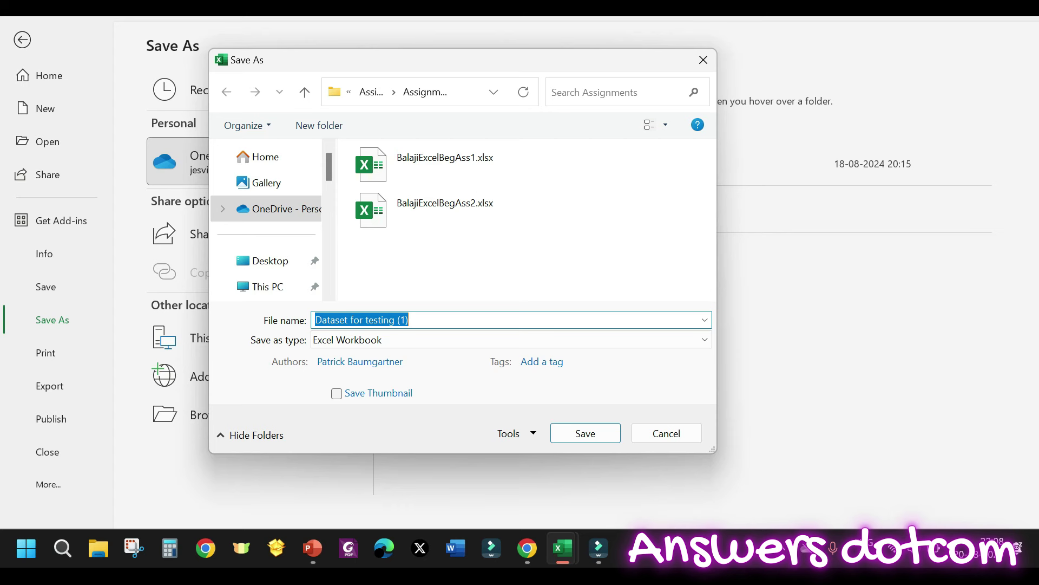
- Save the workbook as an Excel Workbook named with the user's name followed by 'ExcelP2A1'
{"action": "type", "text": "Bala"}
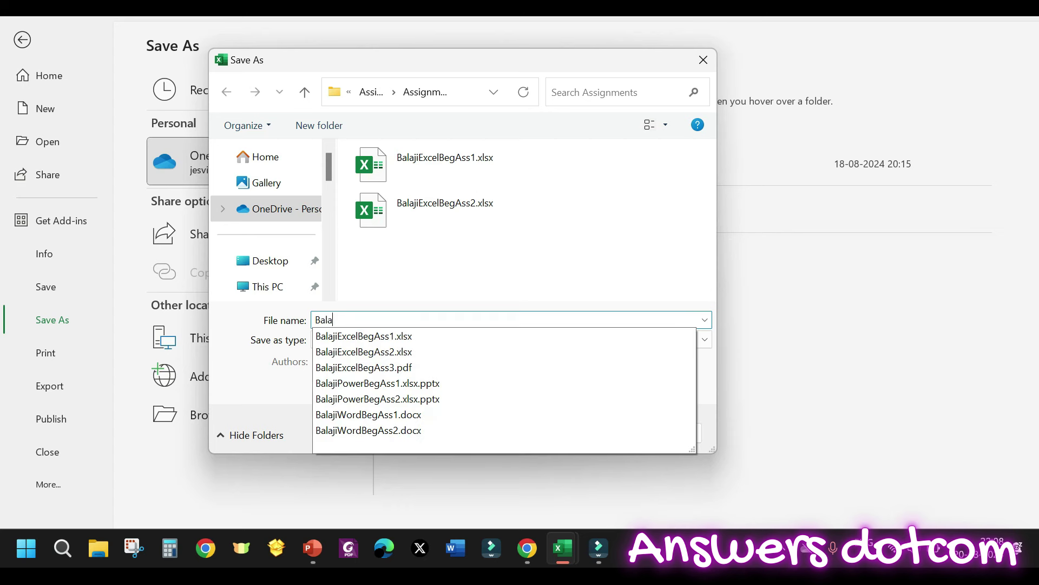
{"action": "type", "text": "jaiExcel"}
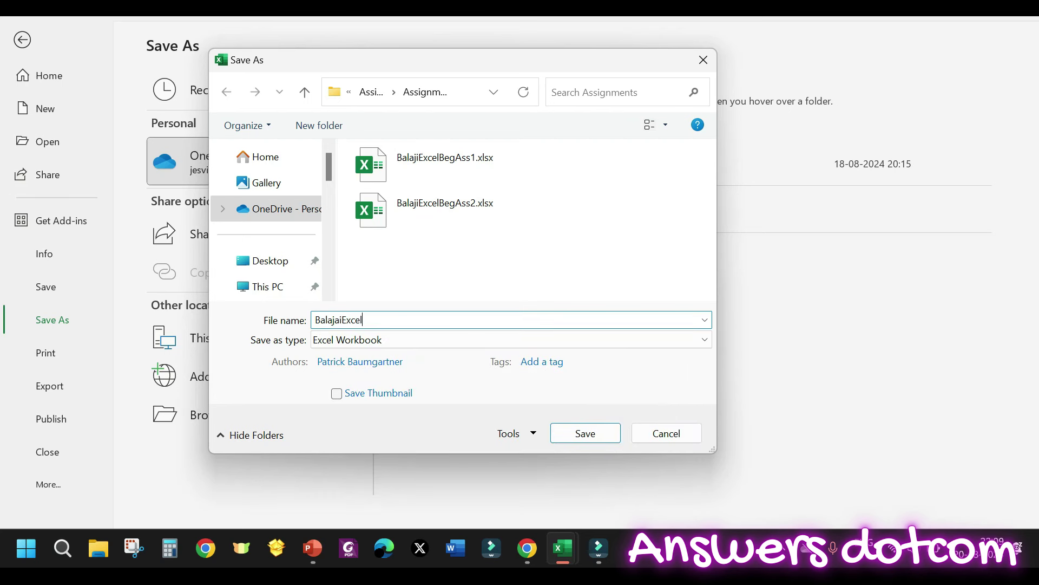
{"action": "type", "text": "P2A1"}
{"action": "key", "text": "Return"}
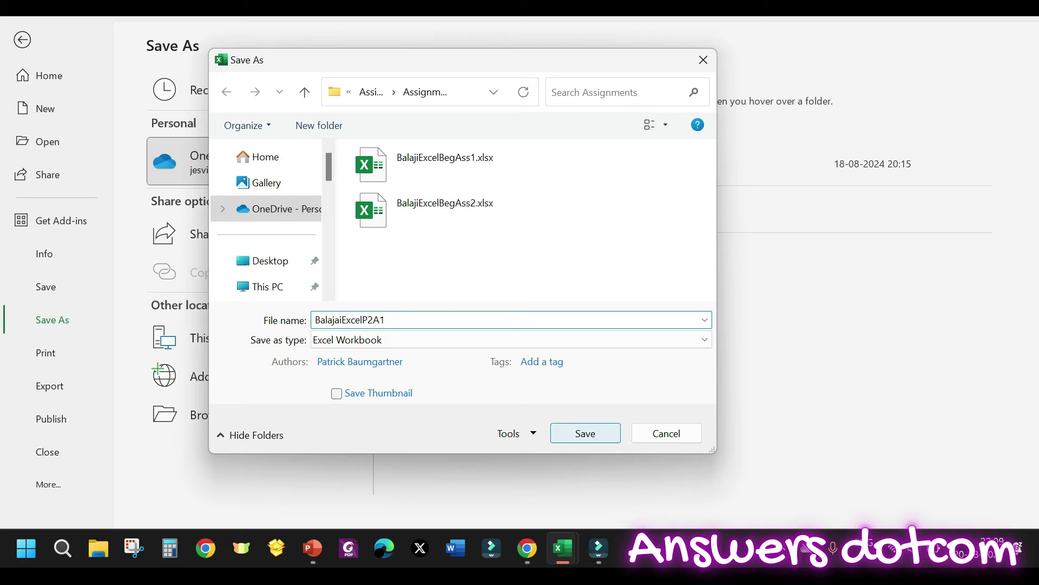